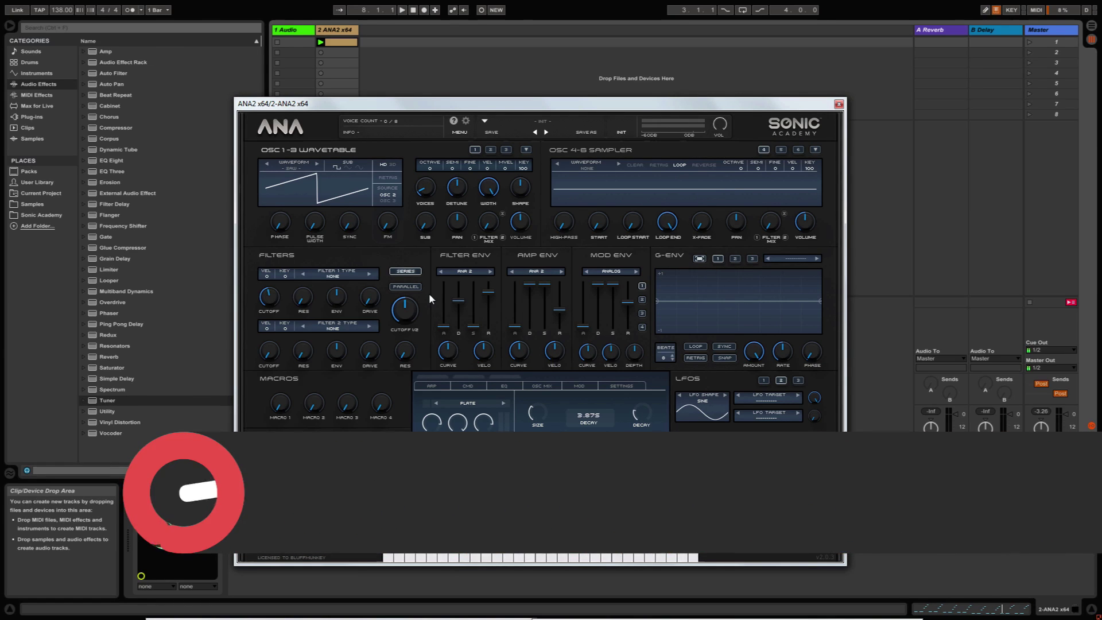
Step: Load the Saw Harmonics 3D wavetable into oscillator 1
mouse_move(475, 104)
left_mouse_down()
mouse_move(536, 115)
mouse_move(479, 112)
left_mouse_up()
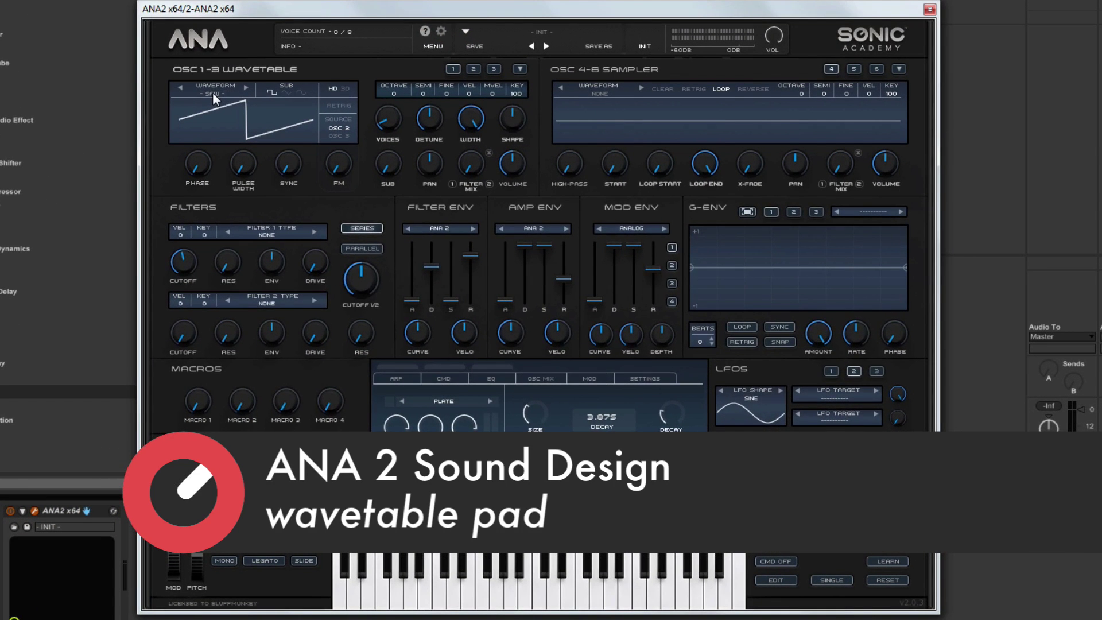
left_click(213, 94)
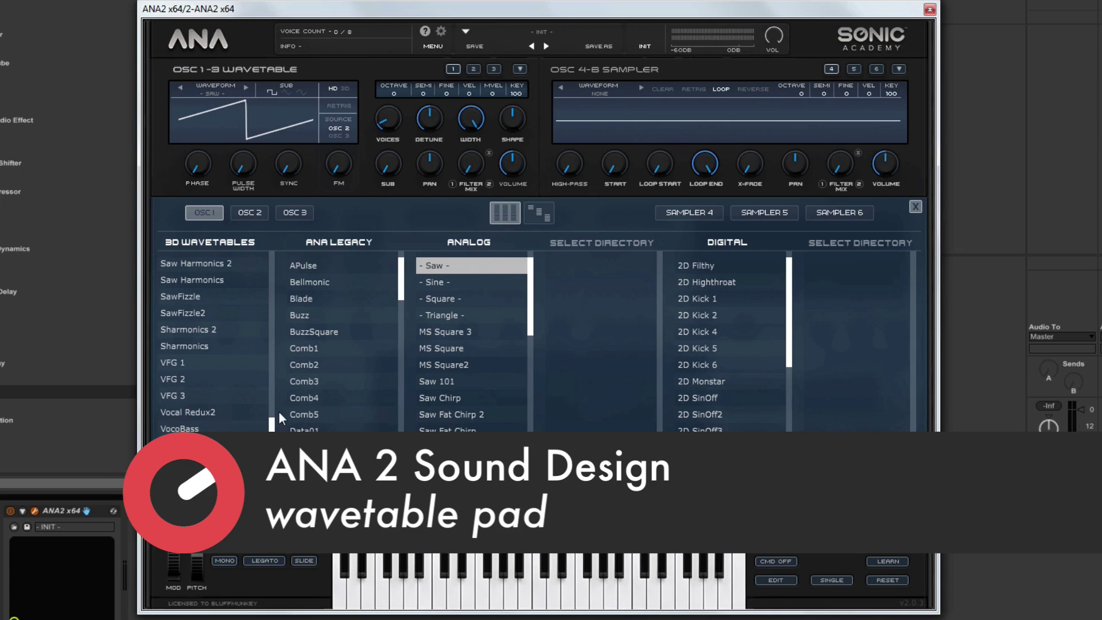
left_click_drag(272, 424, 273, 412)
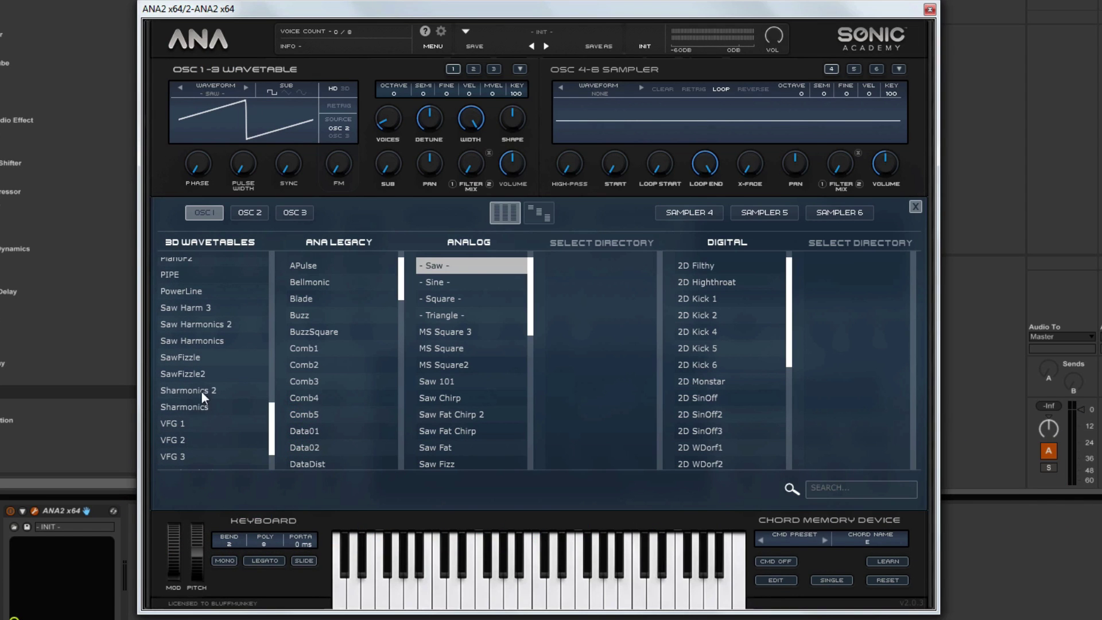
left_click(194, 340)
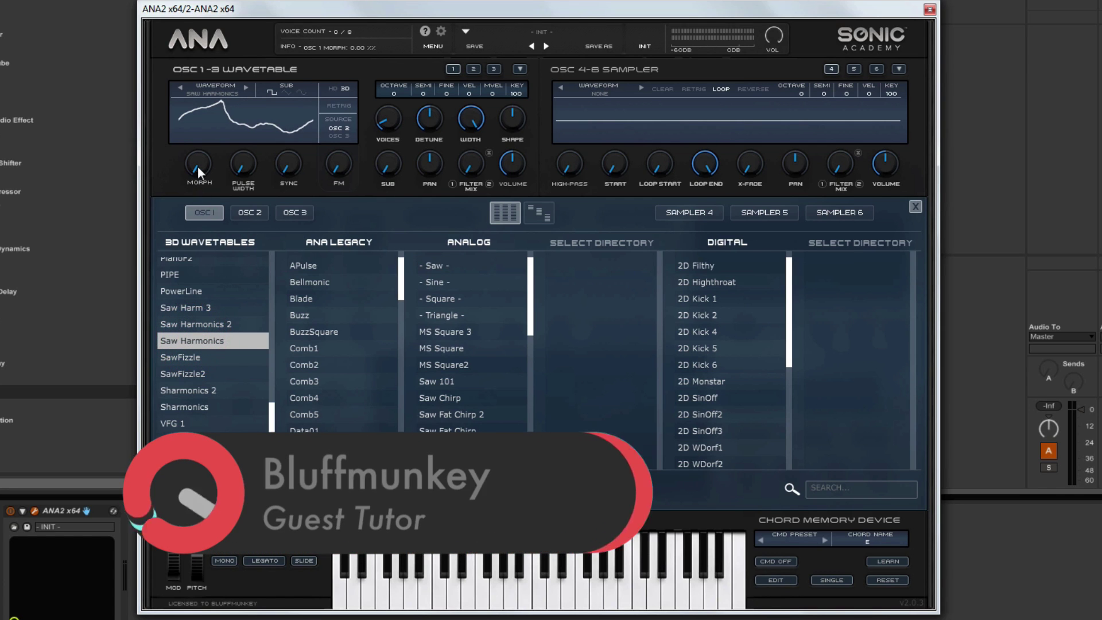
Step: Set oscillator 1's Morph to 72.80% and its octave to -2
left_click_drag(197, 167, 188, 6)
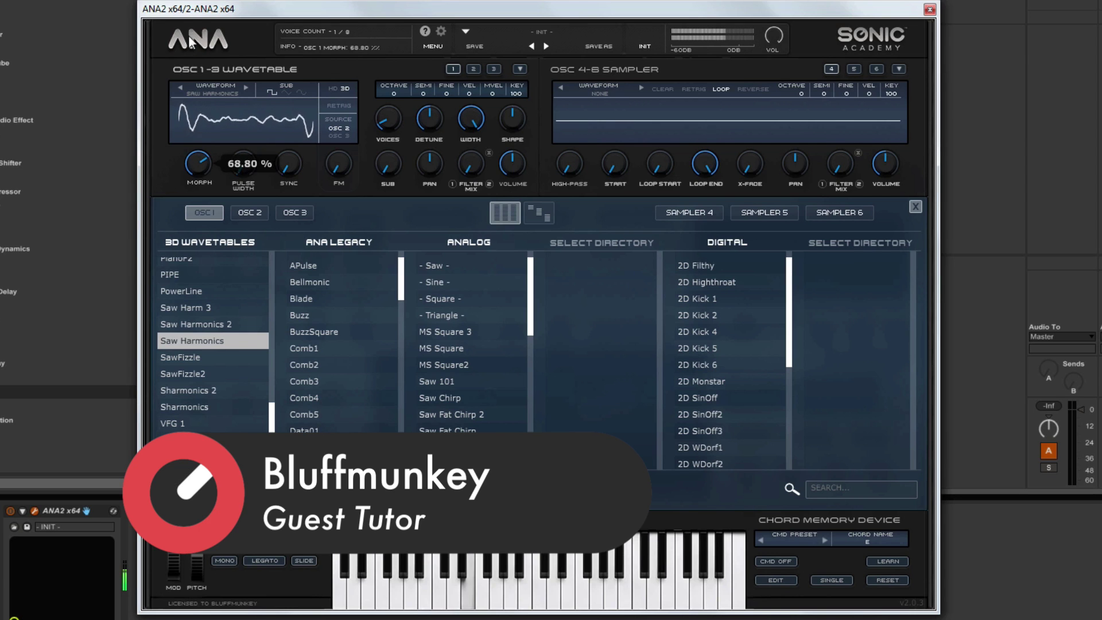
left_click(915, 206)
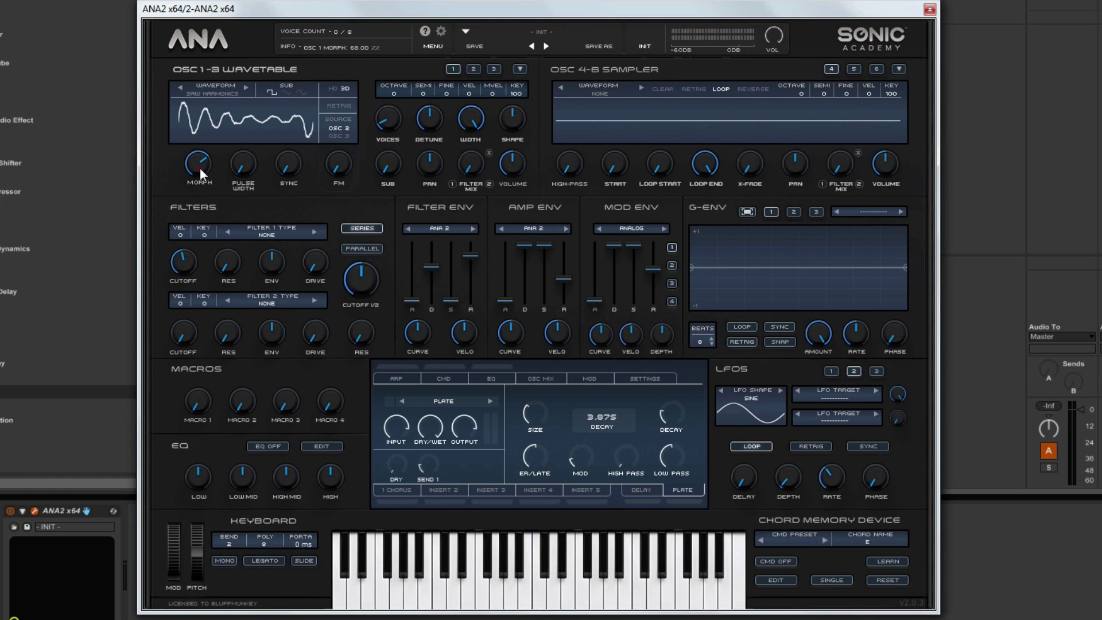
left_click_drag(200, 168, 204, 164)
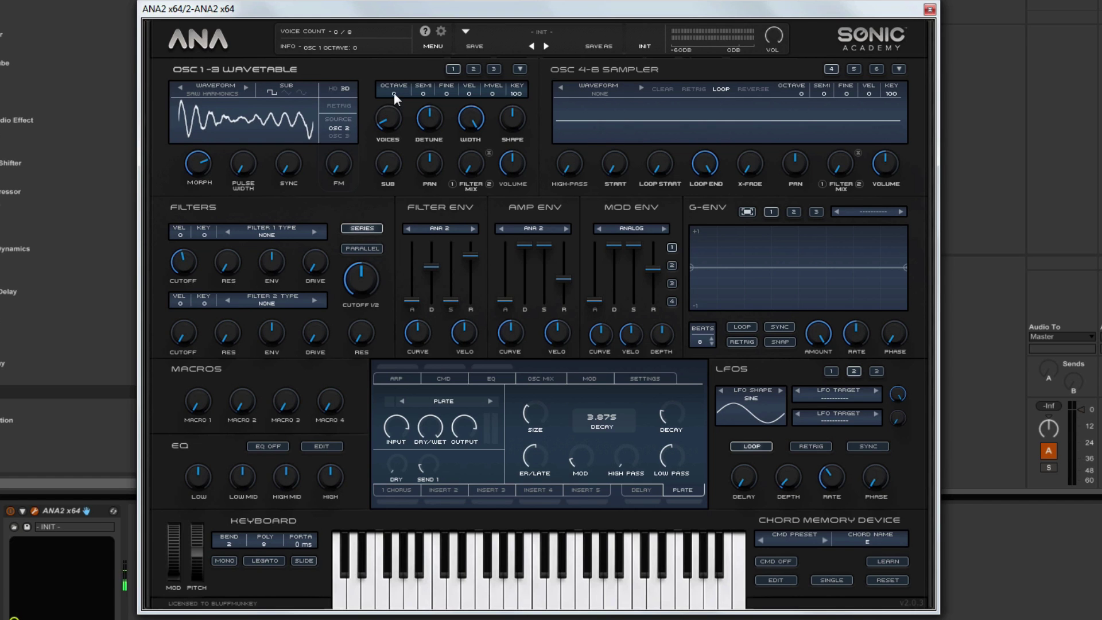
left_click_drag(394, 92, 389, 143)
mouse_move(190, 167)
left_mouse_down()
mouse_move(196, 184)
mouse_move(194, 144)
mouse_move(200, 175)
mouse_move(201, 165)
left_mouse_up()
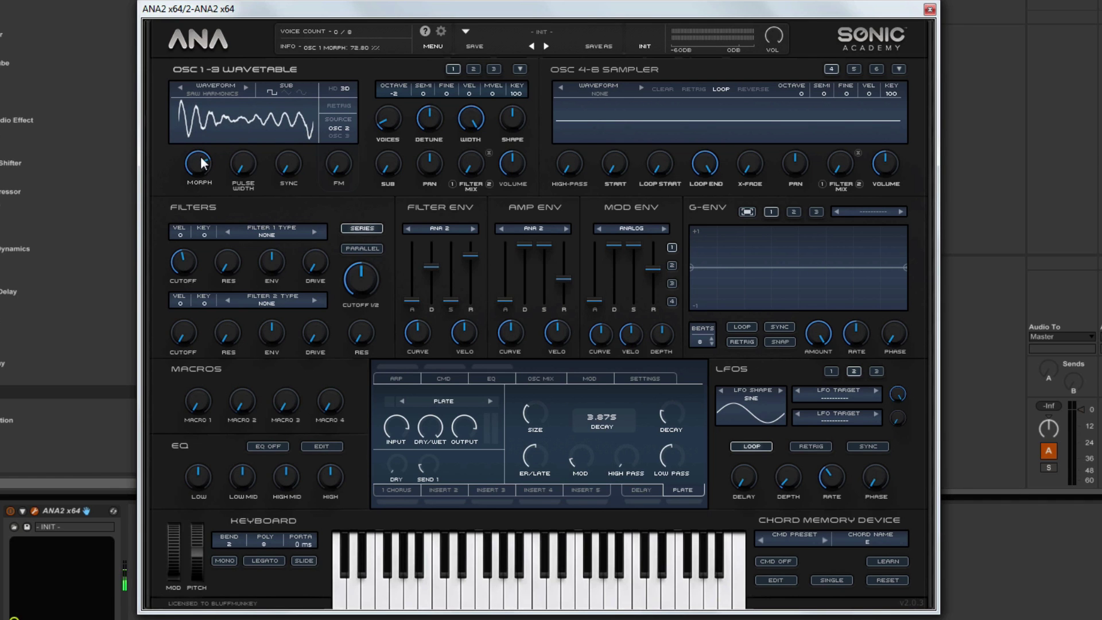
Step: Load the Shimmer 1 single sample into Sampler 4
left_click(598, 91)
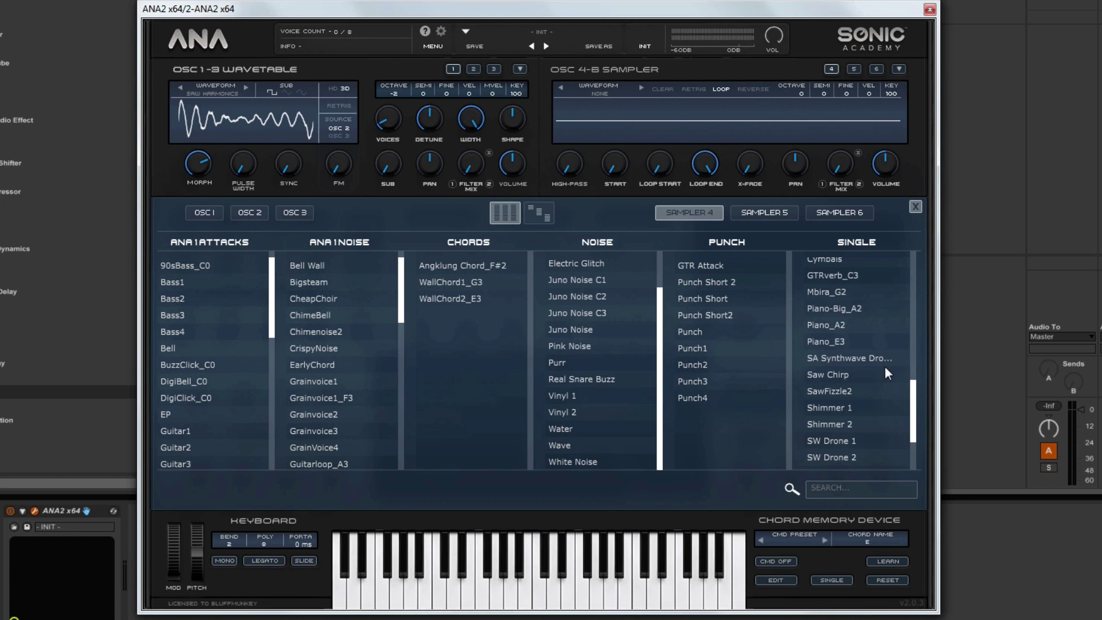
left_click(857, 411)
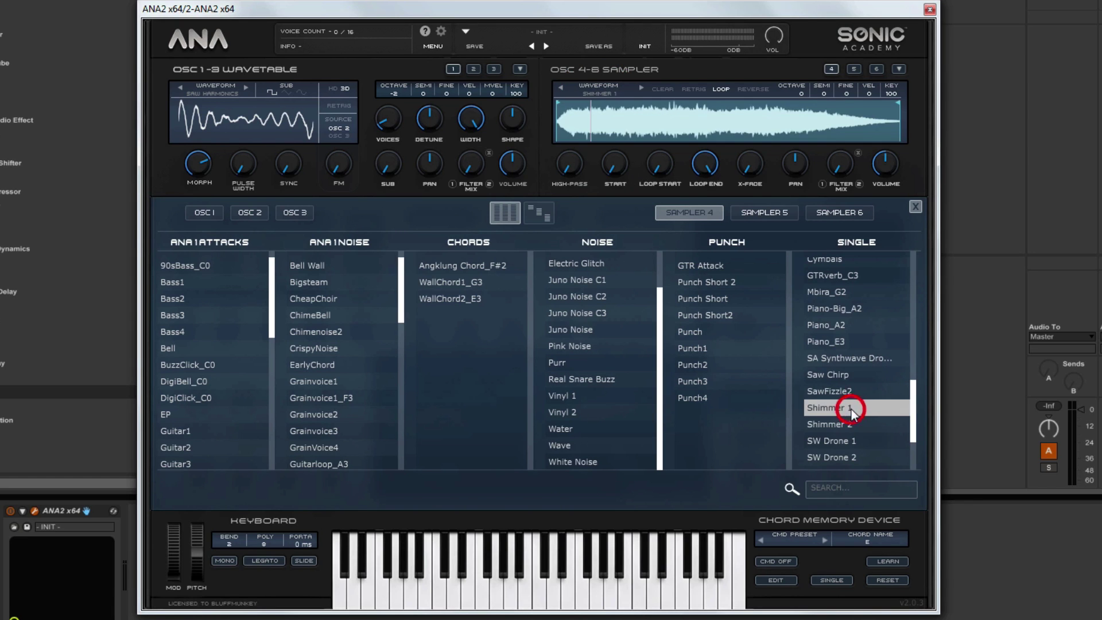
left_click(916, 207)
Step: Solo oscillator 4 in the oscillator mix and set Sampler 4's octave to -3
left_click(541, 379)
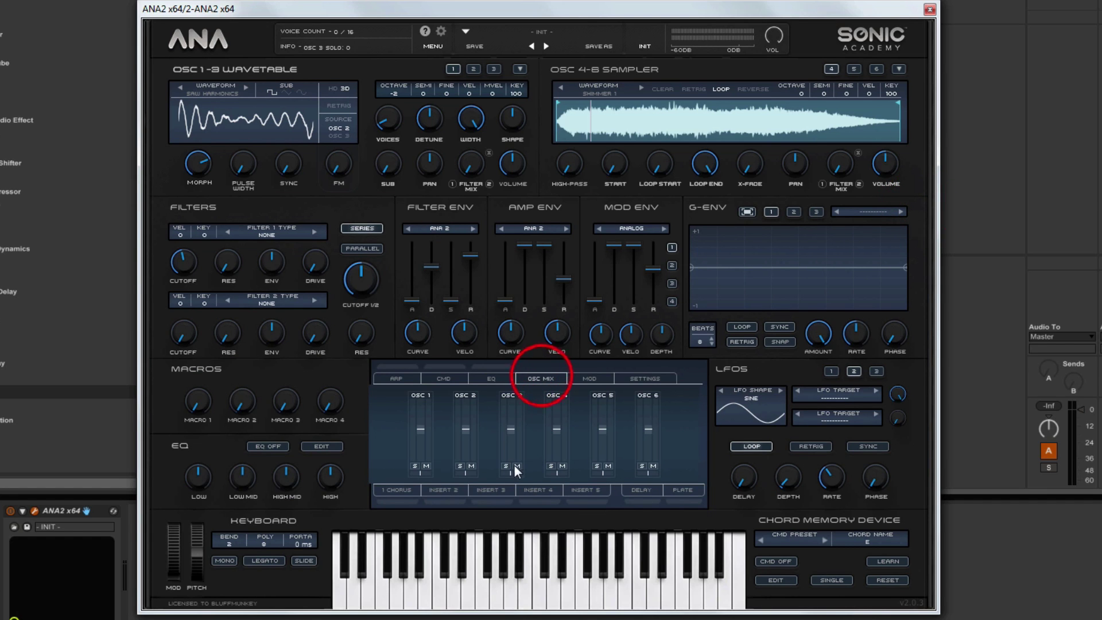
left_click(551, 466)
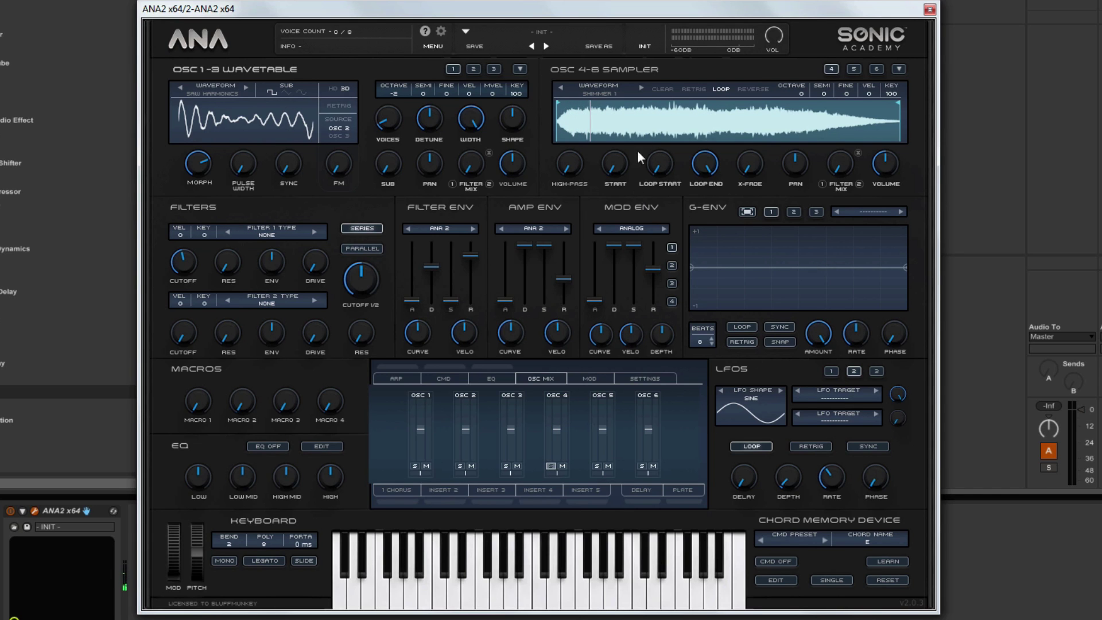
left_click_drag(801, 91, 796, 228)
Step: Lower Sampler 4's volume slightly and raise its high-pass to thin out the low end
left_click_drag(877, 164, 875, 187)
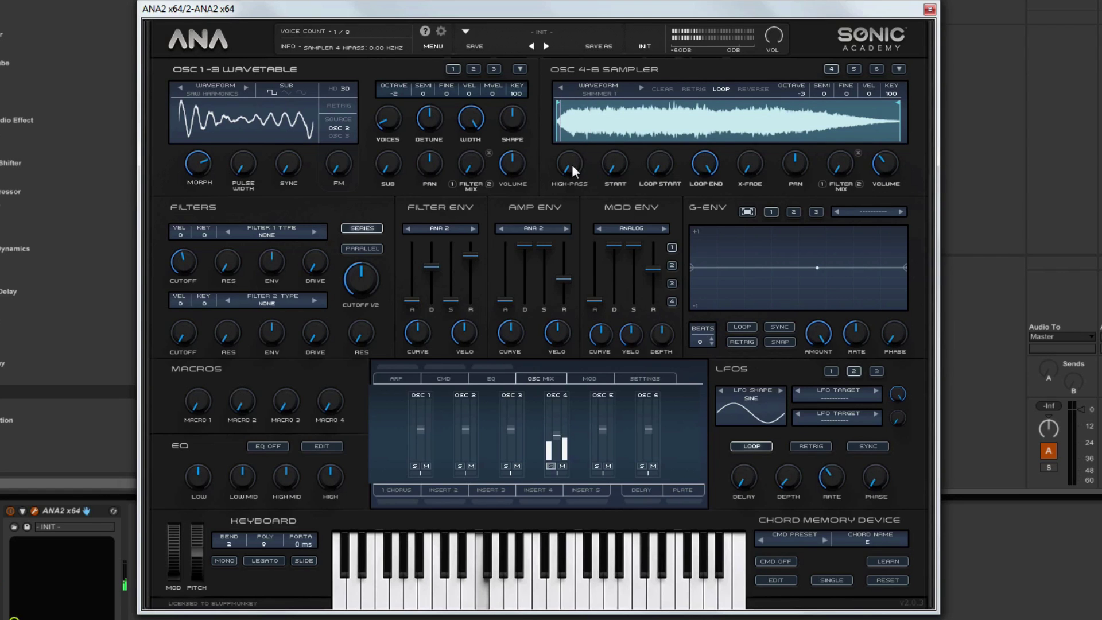
left_click_drag(571, 164, 566, 102)
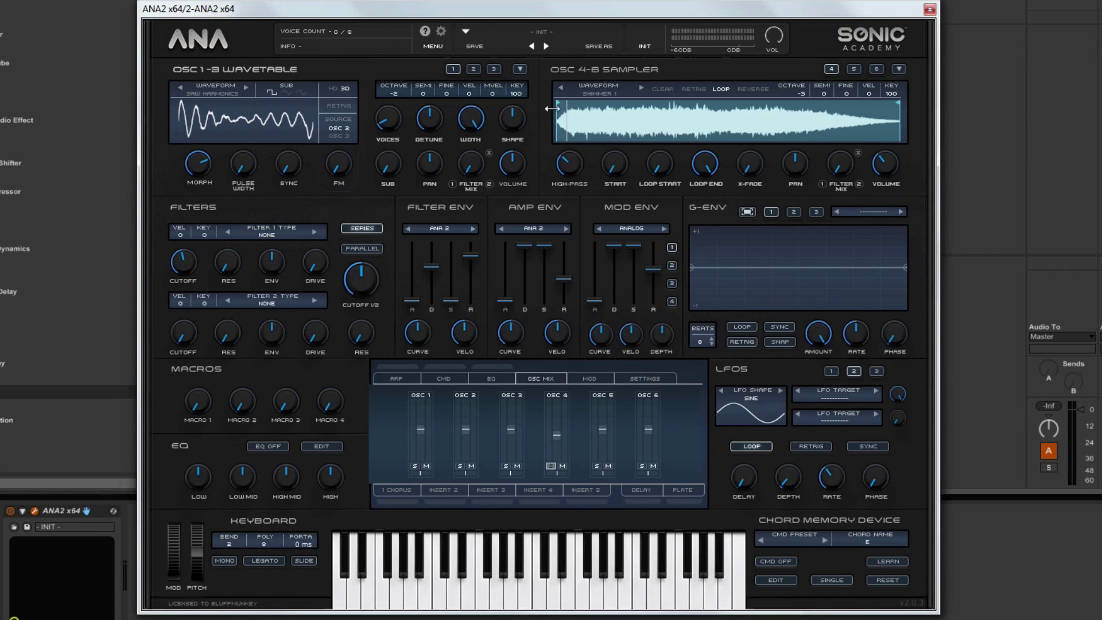
Step: Lengthen the amp envelope's release and raise its attack to about the middle for a slow pad fade-in
left_click_drag(560, 281, 561, 281)
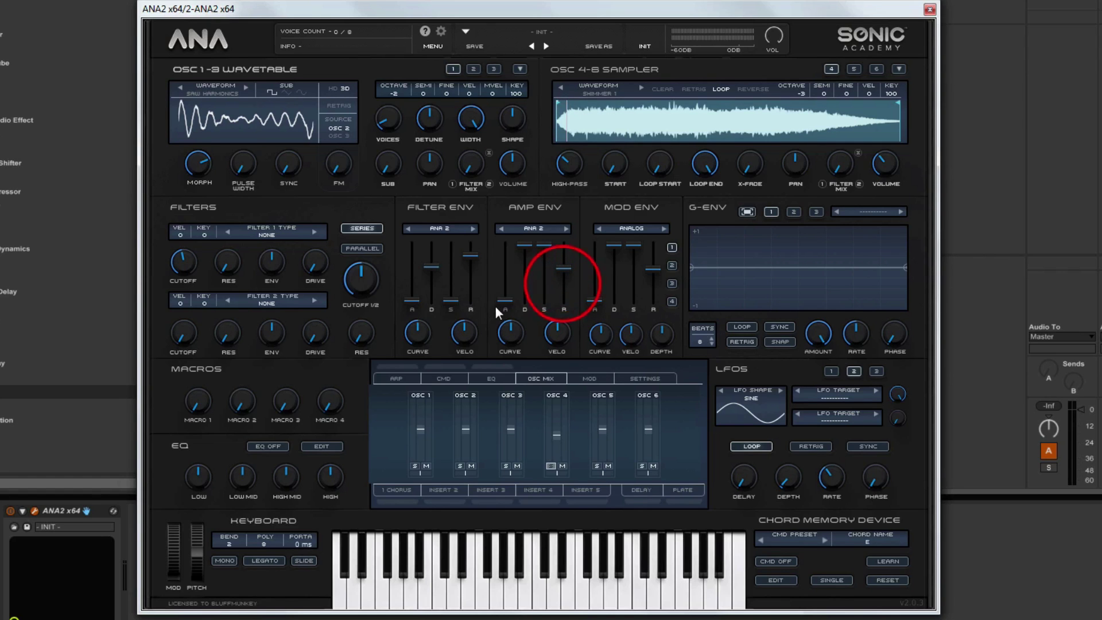
left_click_drag(501, 299, 567, 265)
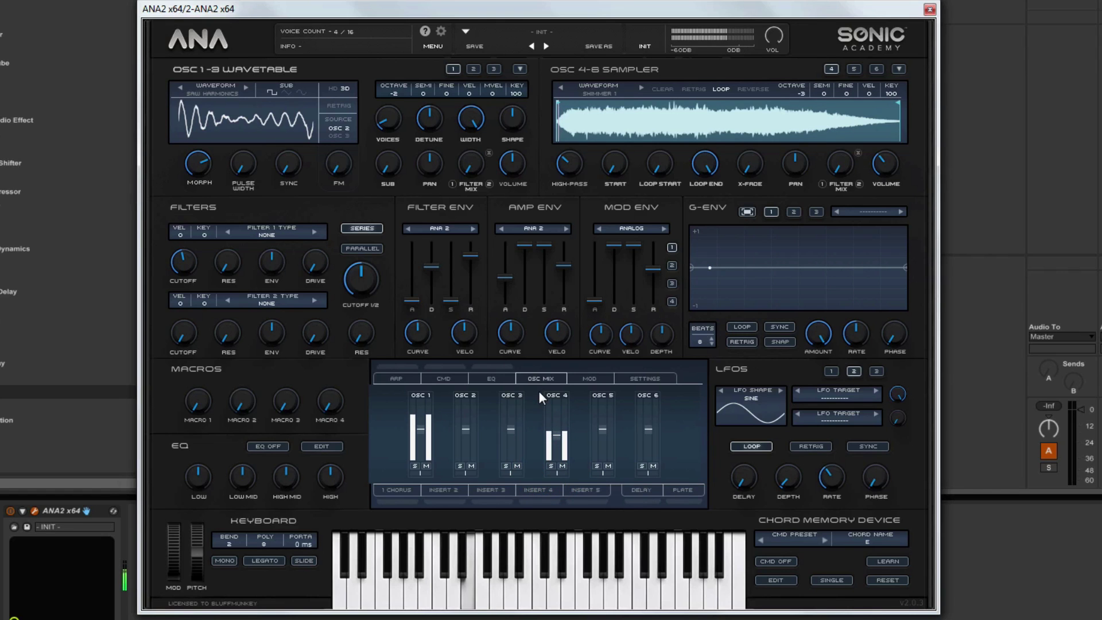
left_click_drag(498, 277, 498, 271)
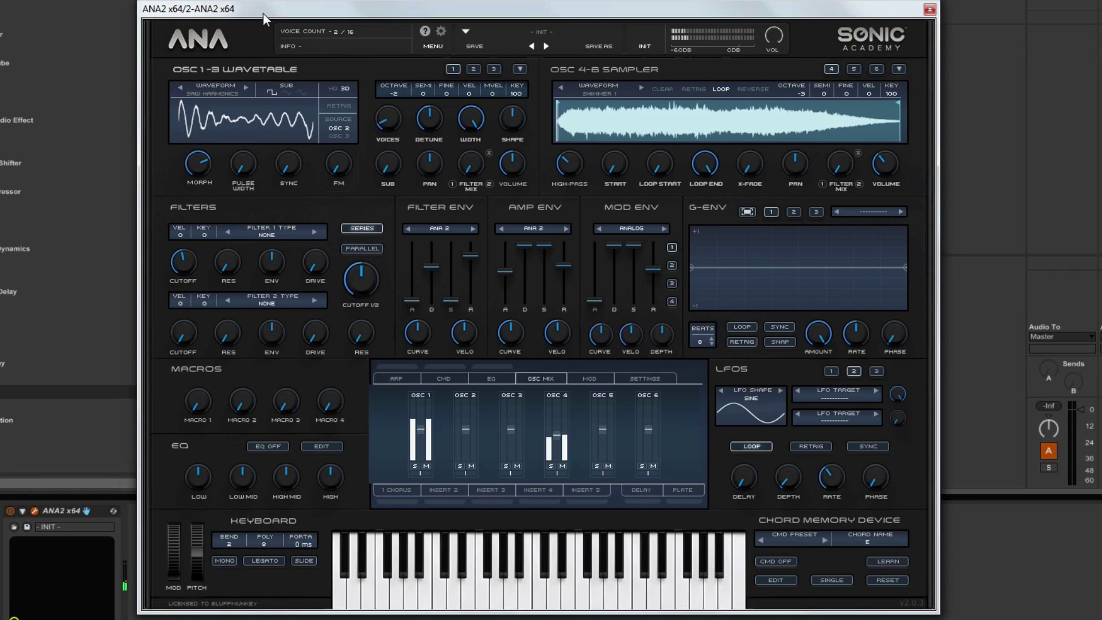
Step: Turn Sampler 4's Filter Mix fully up and set Filter 1's type to the analog OBER - LP
left_click(842, 171)
left_click_drag(843, 168, 840, 72)
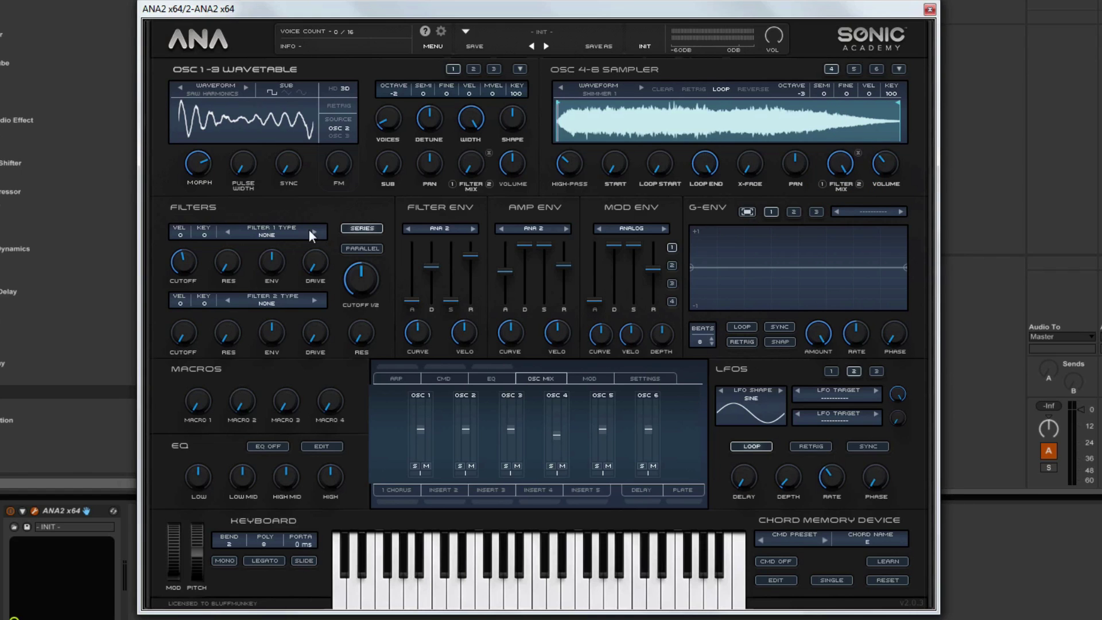
left_click(263, 233)
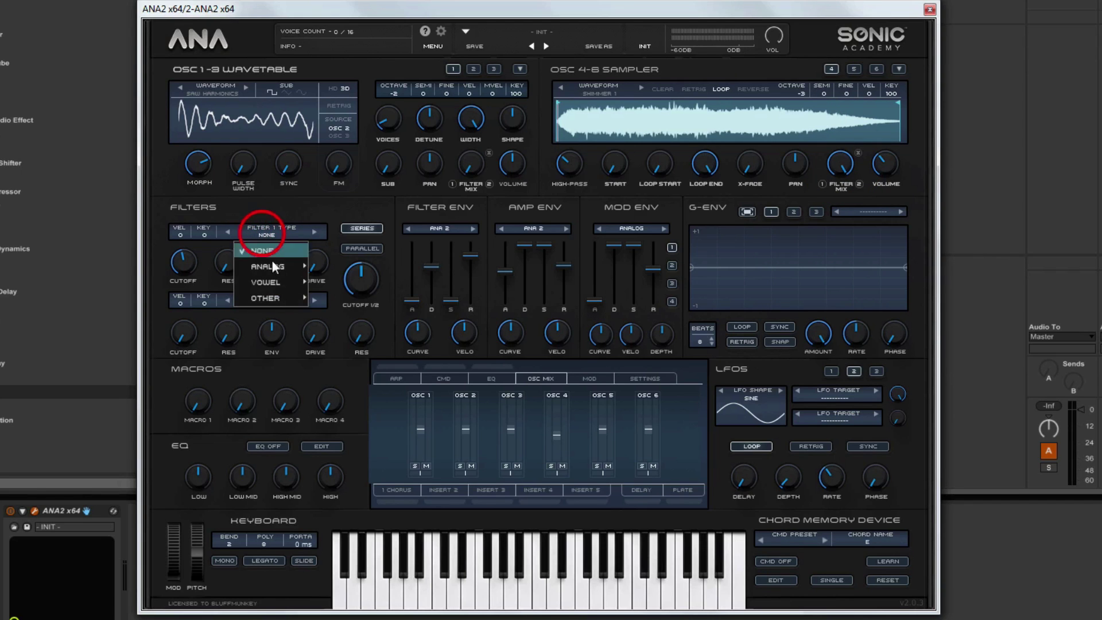
mouse_move(273, 267)
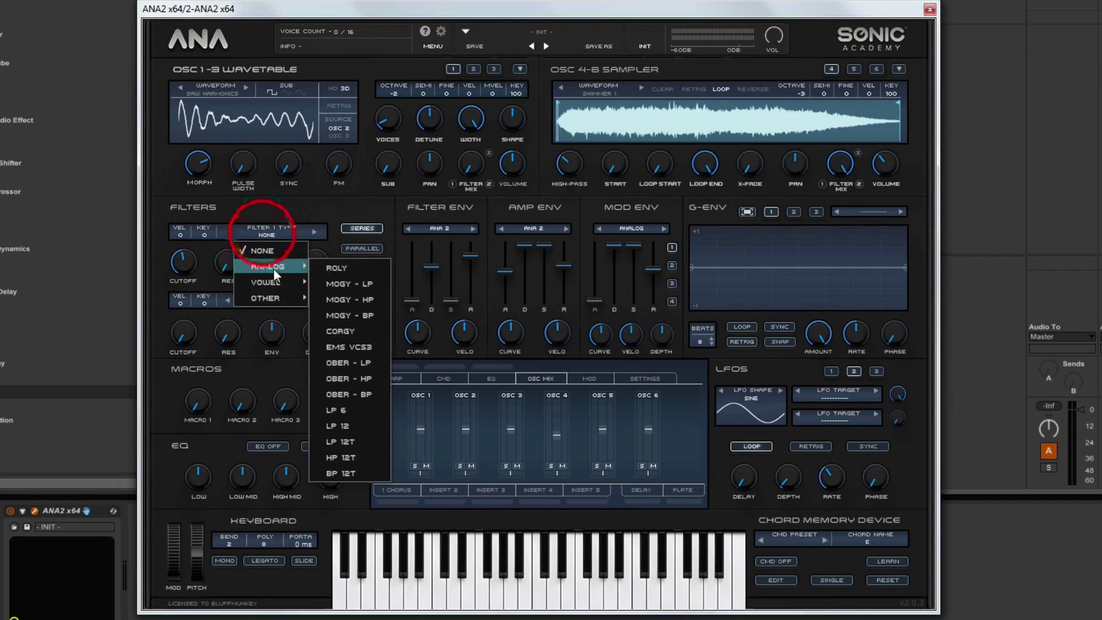
left_click(370, 360)
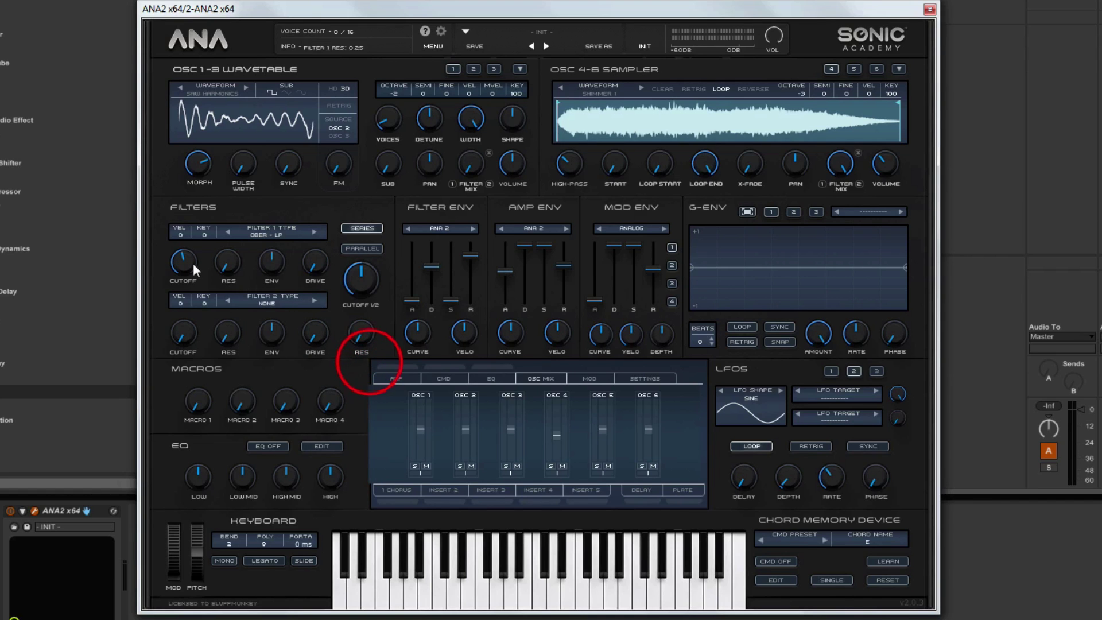
Step: Turn Filter 1's cutoff fully down and lower the combined Cutoff 1/2
left_click_drag(182, 261, 171, 328)
left_click(361, 278)
left_click_drag(365, 281, 363, 296)
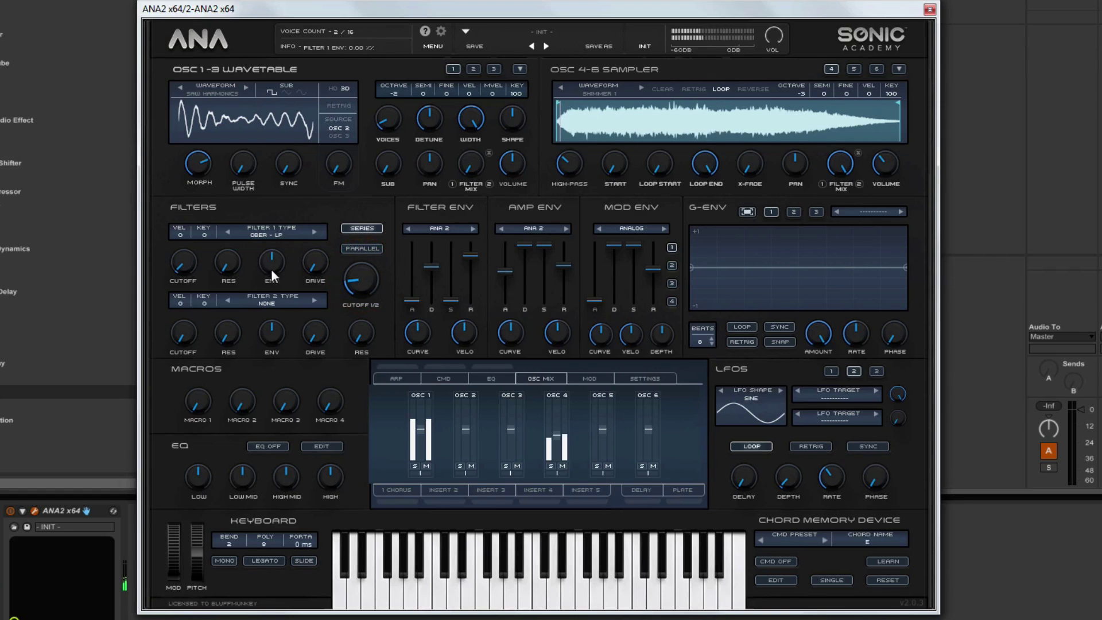
Step: Raise Filter 1's envelope amount, then shape the filter envelope with an attack of about 2 seconds, longer decay and higher sustain
left_click(274, 252)
left_click_drag(274, 253, 271, 221)
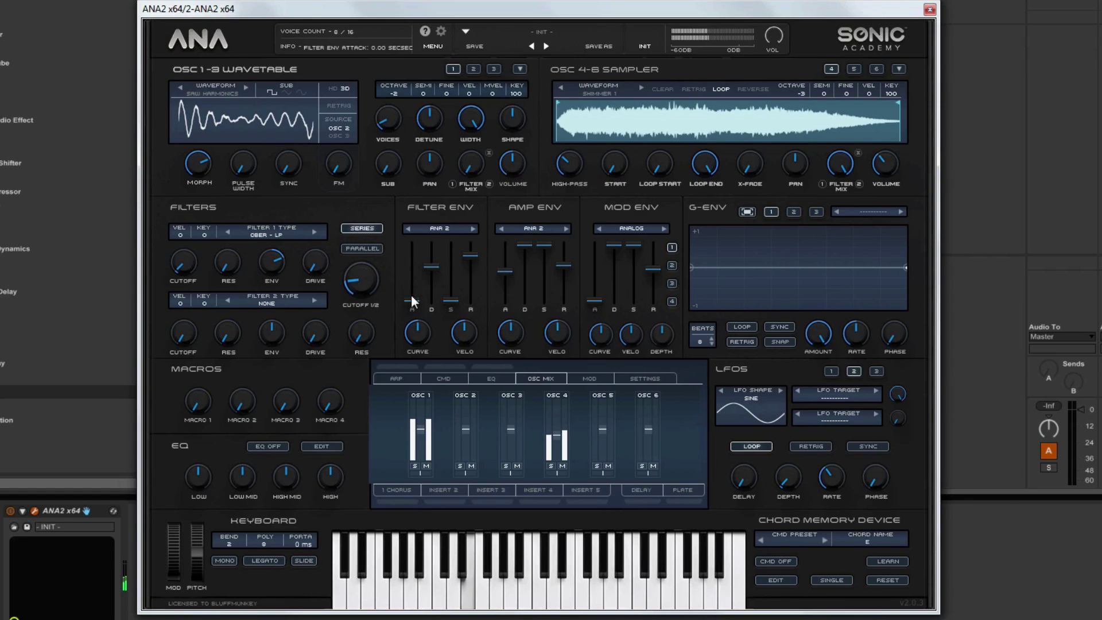
left_click_drag(412, 299, 431, 249)
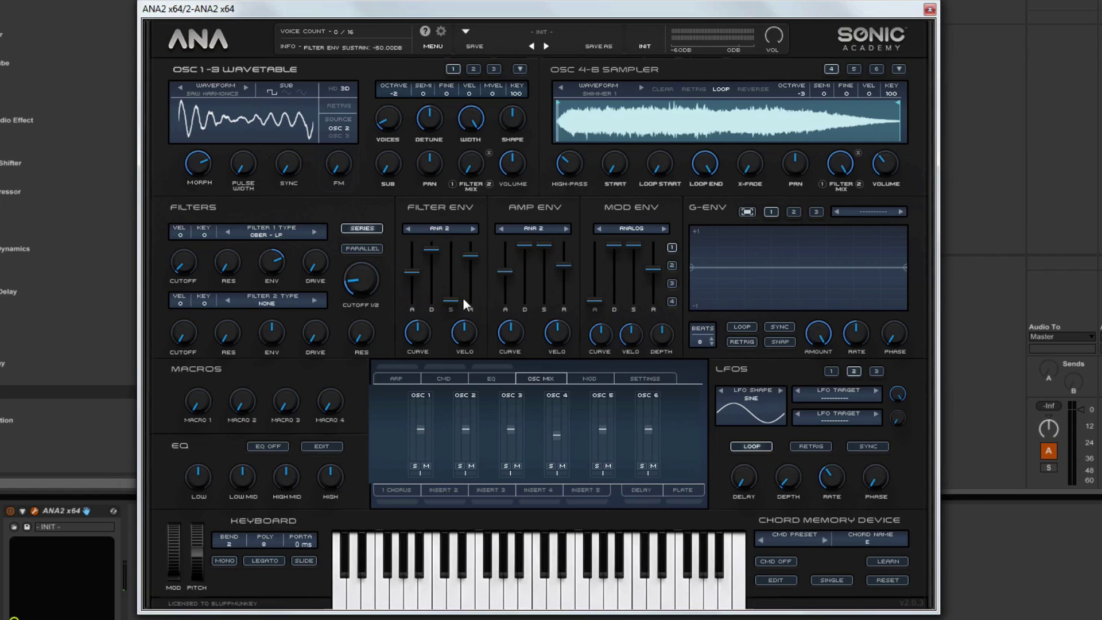
left_click_drag(452, 300, 409, 266)
Step: Add moderate resonance and drive to Filter 1 and raise its cutoff slightly
left_click_drag(228, 262, 217, 194)
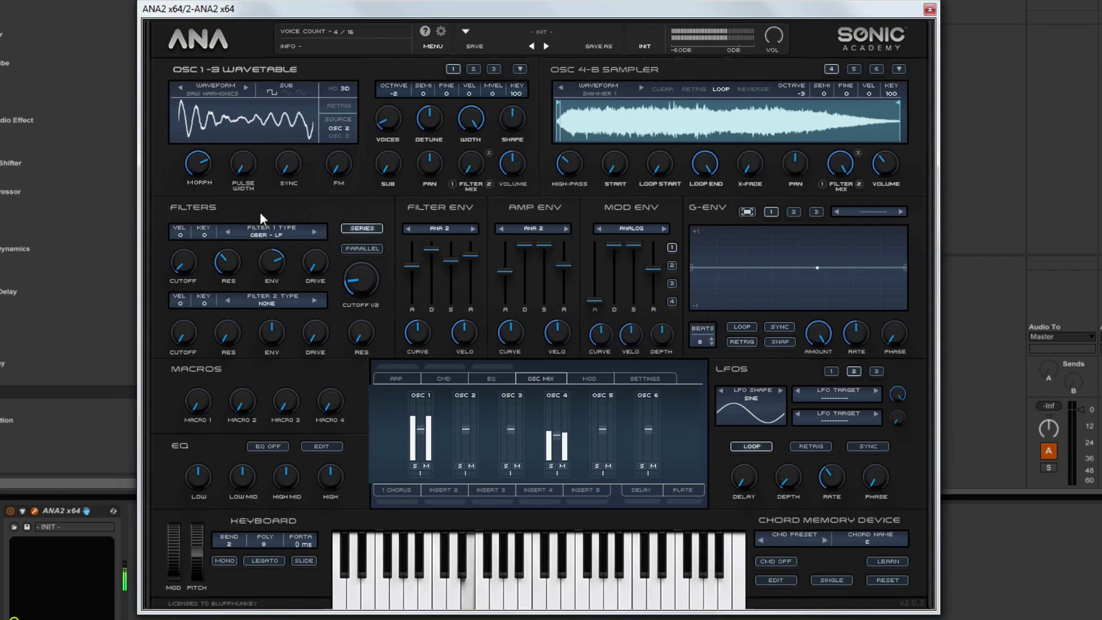
left_click(185, 264)
left_click_drag(185, 263, 182, 253)
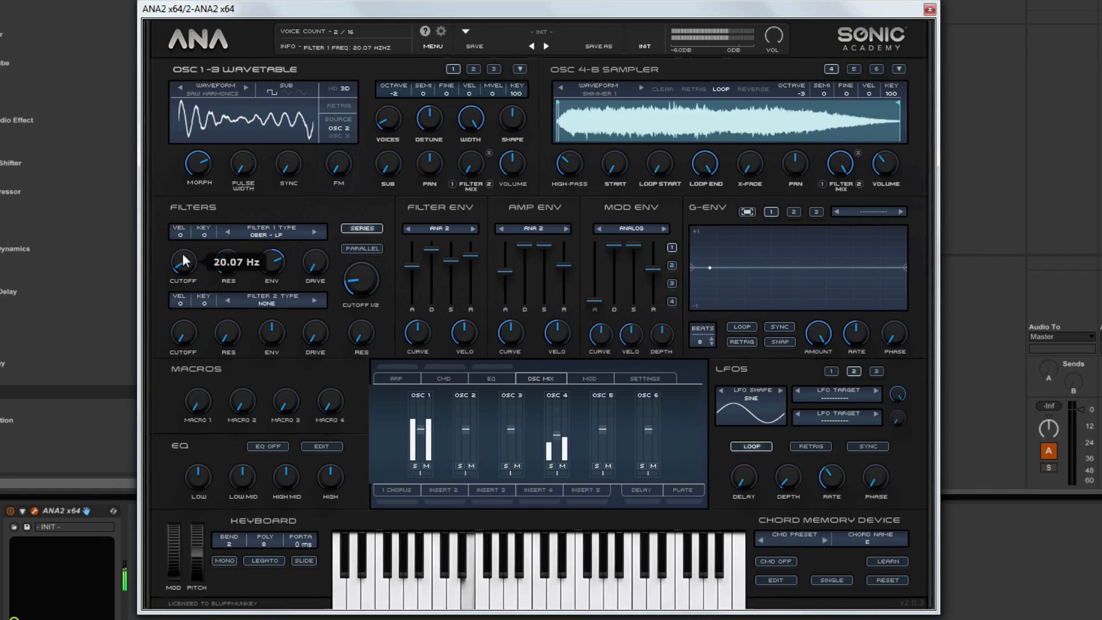
left_click_drag(313, 264, 305, 198)
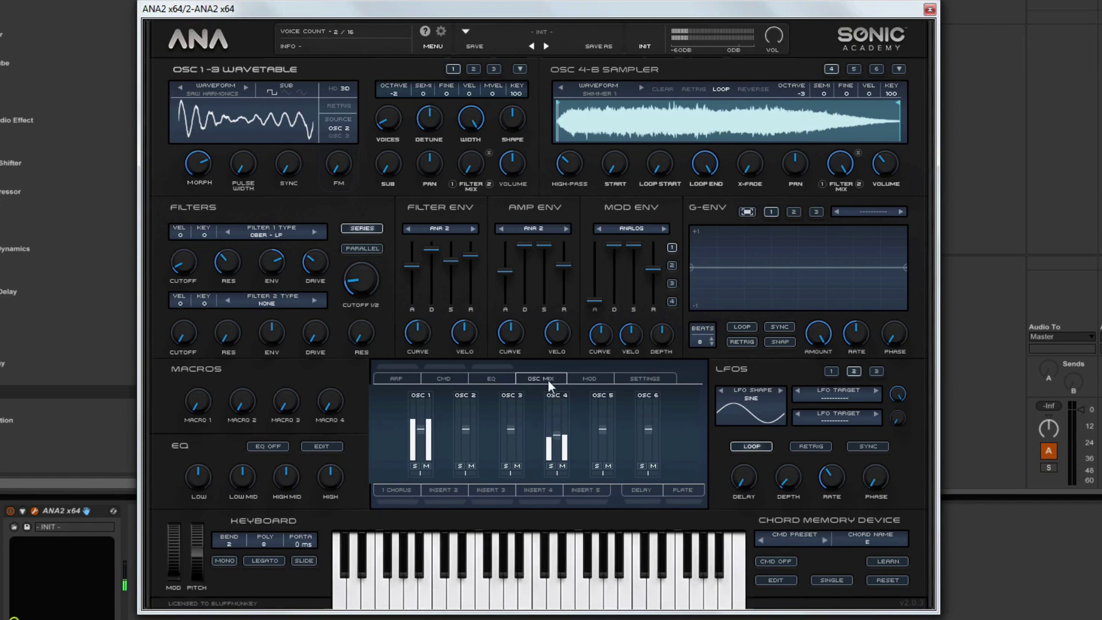
Step: Mute oscillator 4 in the oscillator mix and raise the combined Cutoff 1/2 to about halfway
left_click(563, 465)
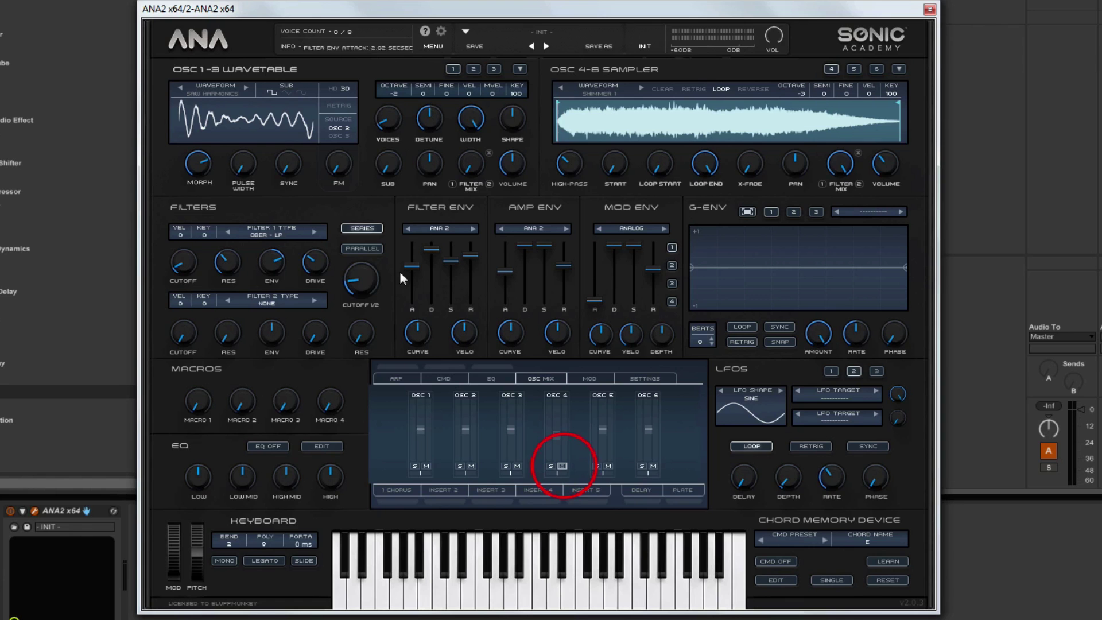
left_click_drag(370, 271, 355, 229)
Step: Assign LFO 2's first target to OSC 1 Morph and raise the LFO depth to a small amount
mouse_move(199, 165)
left_mouse_down()
mouse_move(197, 151)
mouse_move(198, 180)
mouse_move(195, 162)
left_mouse_up()
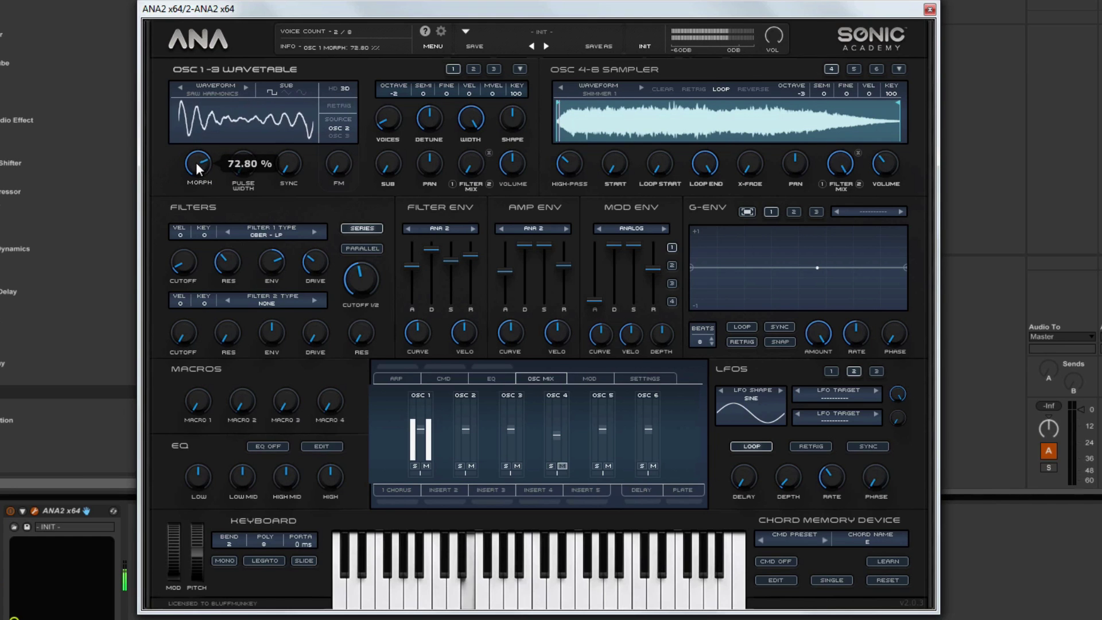
left_click(844, 396)
mouse_move(866, 527)
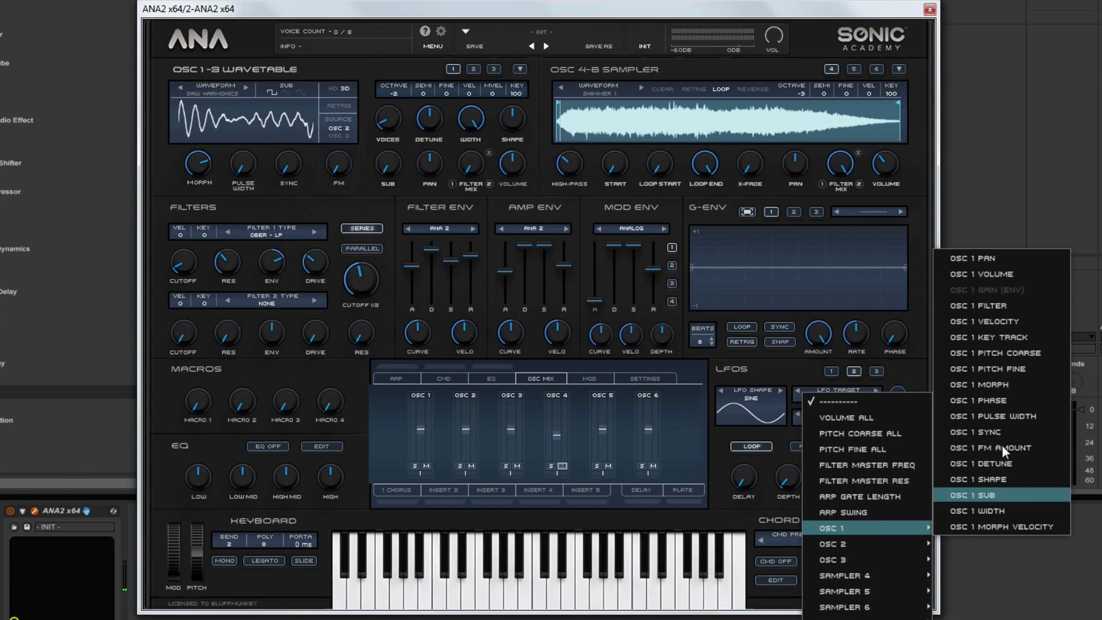
left_click(1001, 380)
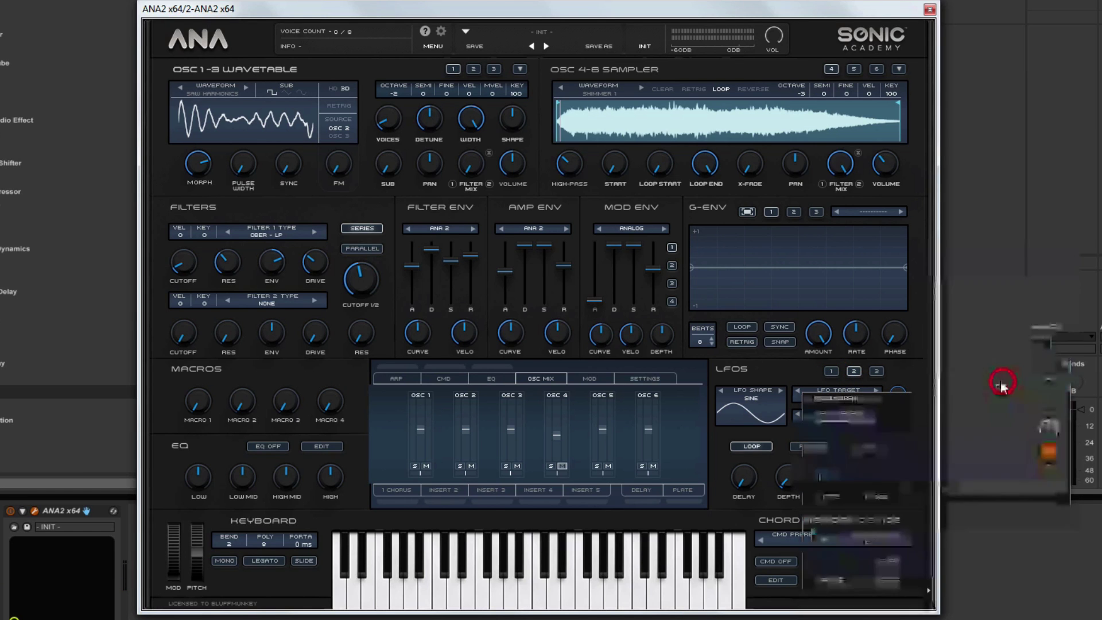
left_click(795, 475)
left_click_drag(795, 473, 793, 461)
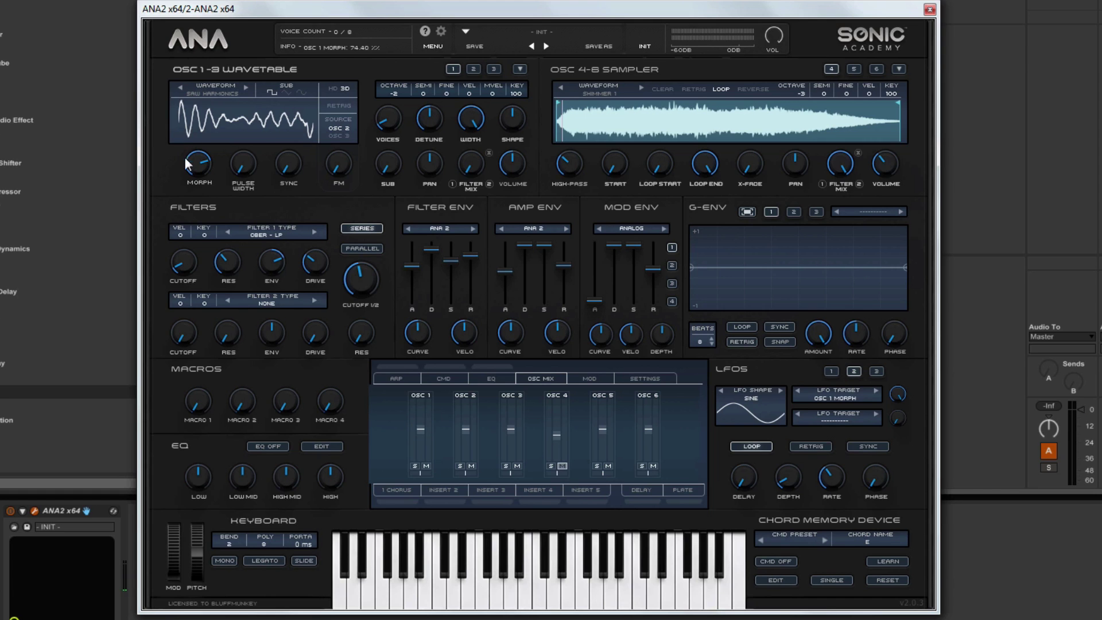
Step: Fine-tune oscillator 1's Morph position against the LFO 2 depth
left_click(204, 185)
mouse_move(204, 185)
left_mouse_down()
mouse_move(202, 159)
mouse_move(205, 168)
left_mouse_up()
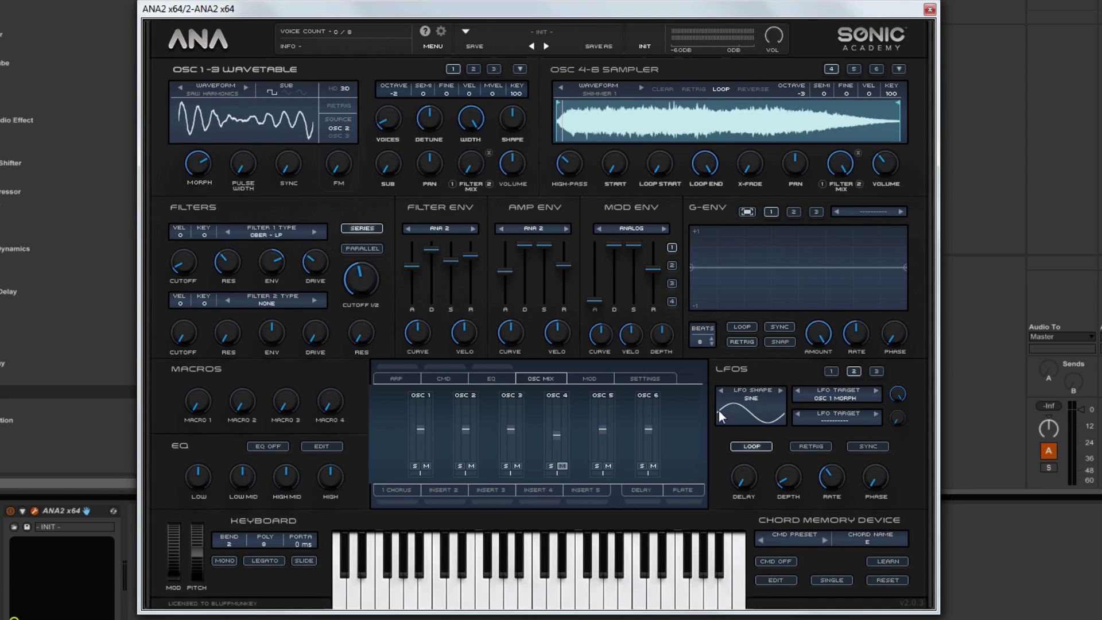
left_click(791, 478)
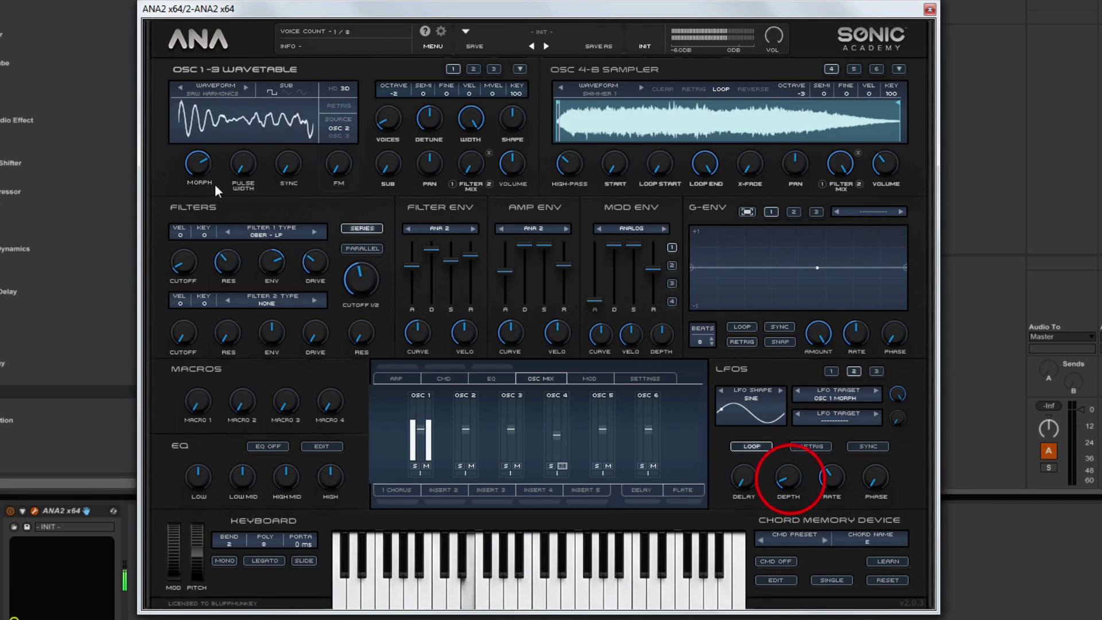
left_click(200, 164)
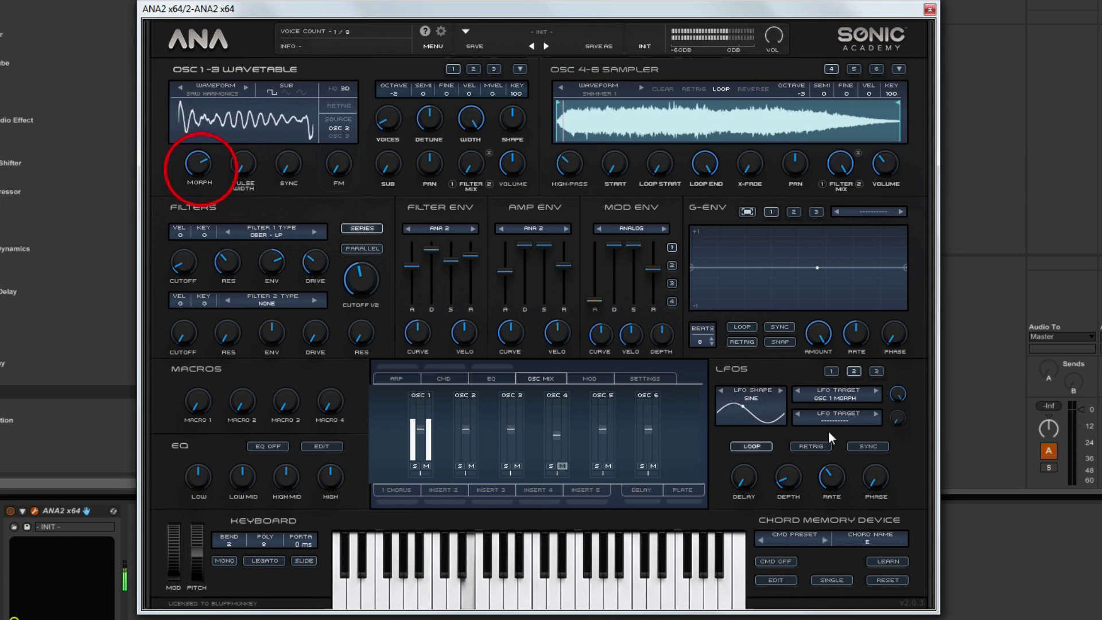
Step: Slow down LFO 2's rate and lower the combined Cutoff 1/2 to darken the sound
left_click_drag(829, 477, 829, 508)
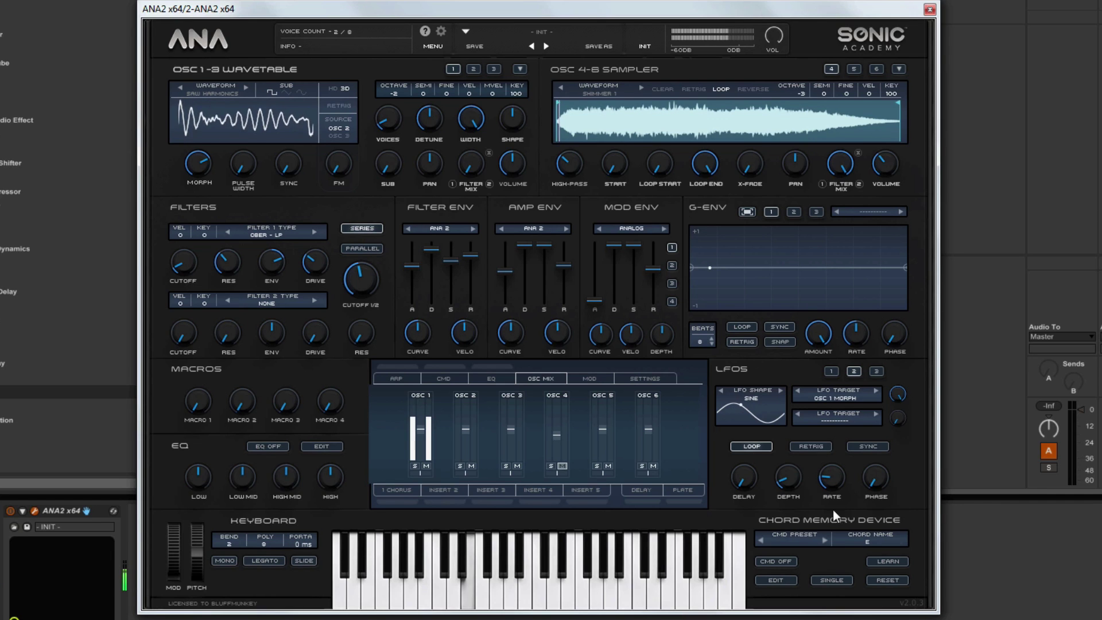
left_click_drag(365, 285, 359, 350)
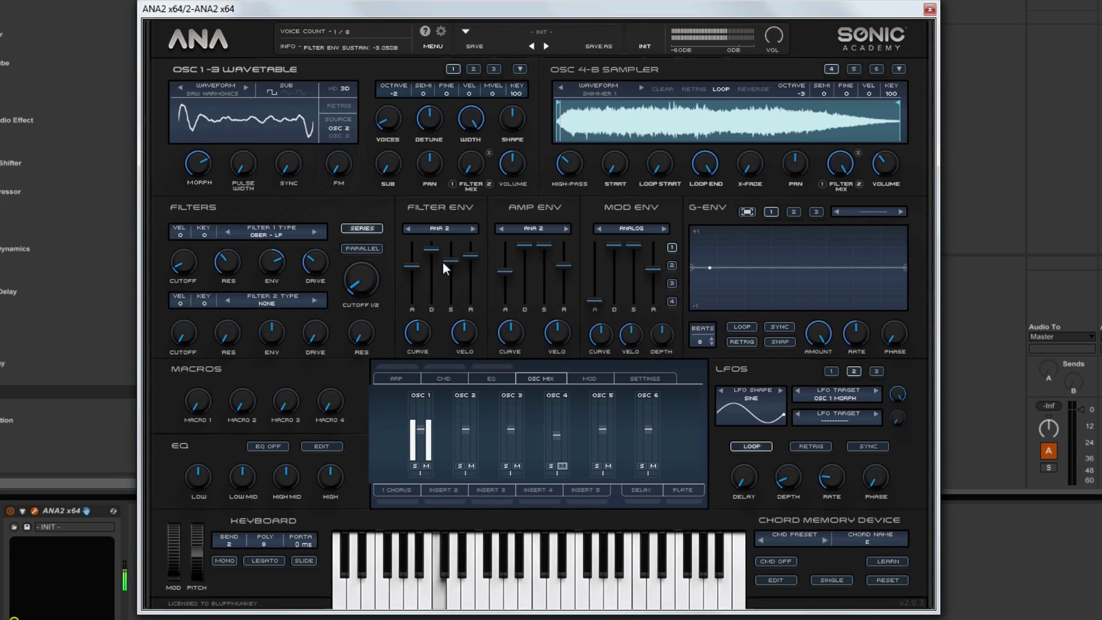
Step: Set oscillator 2's saw to 9 voices, raise its detune slightly and reduce its Shape
left_click(475, 69)
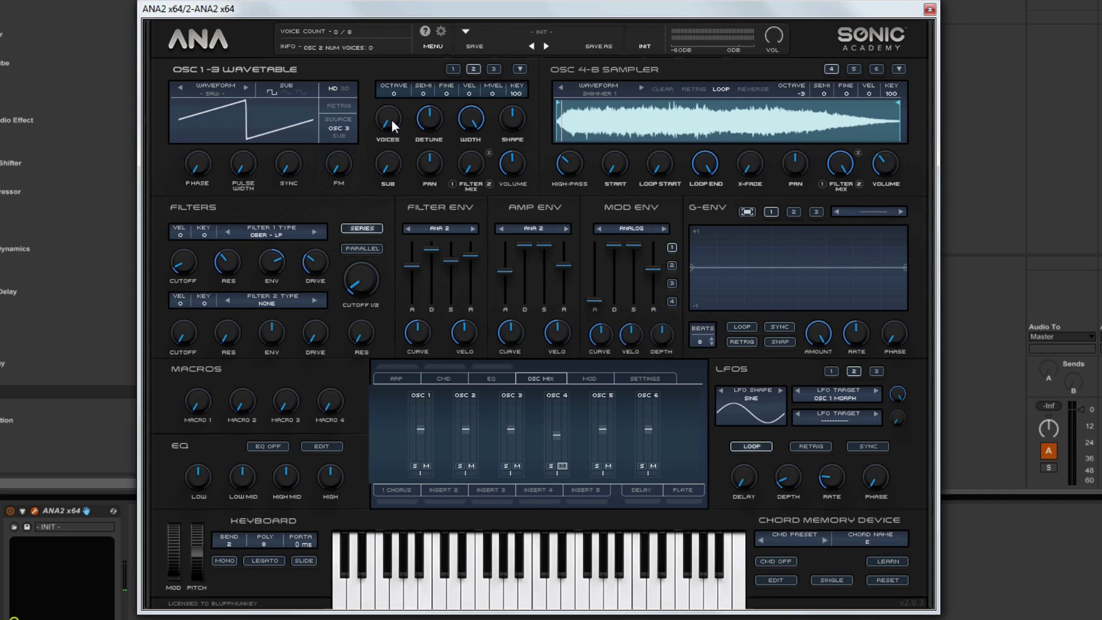
left_click_drag(384, 128, 397, 46)
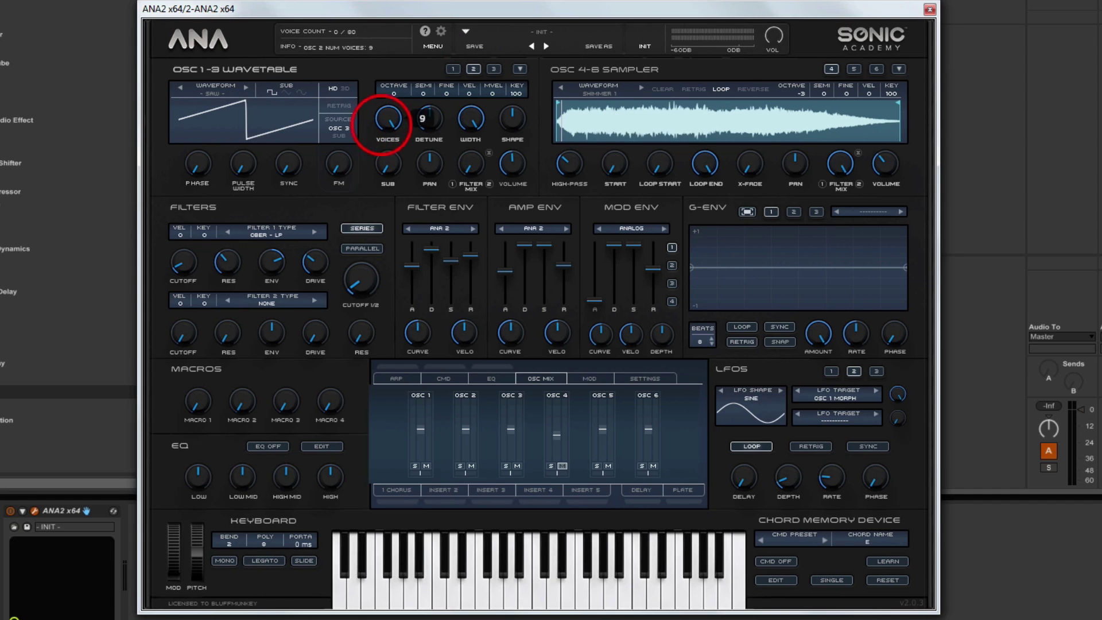
left_click_drag(432, 123, 432, 118)
left_click_drag(528, 114, 498, 235)
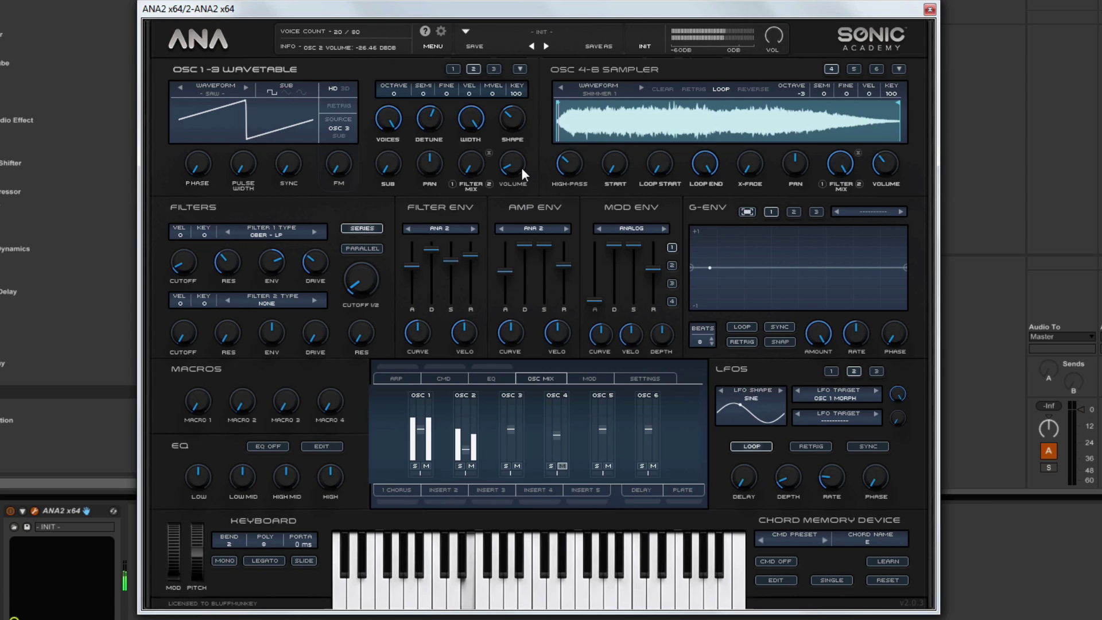
Step: Set oscillator 2's octave to -1 and keep its volume low in the mix
left_click_drag(519, 166, 517, 169)
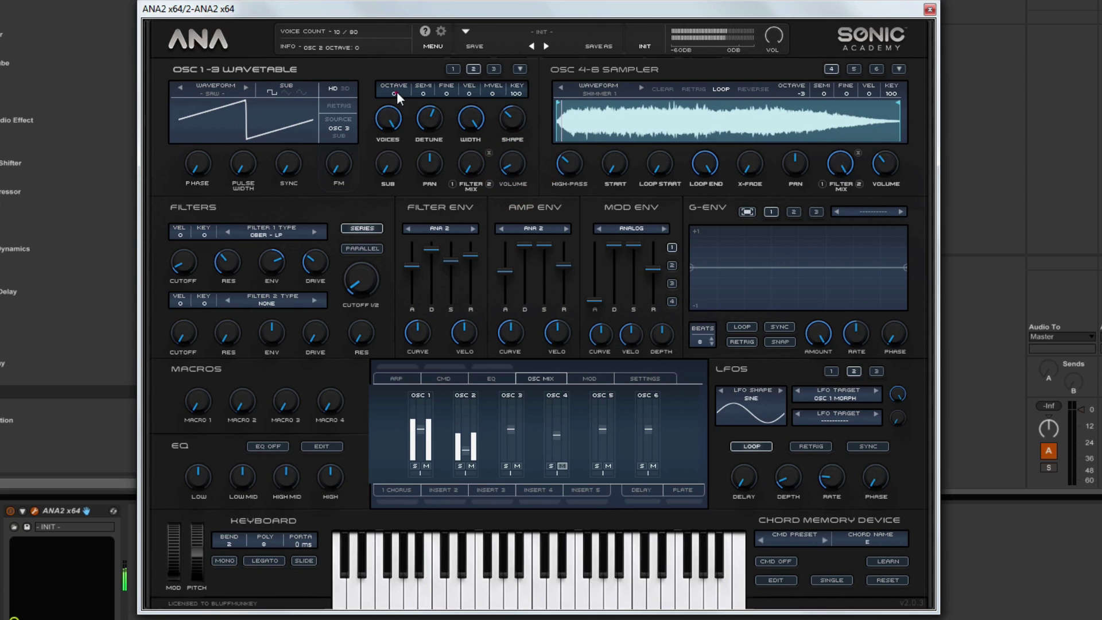
left_click_drag(393, 91, 394, 98)
left_click_drag(516, 168, 514, 164)
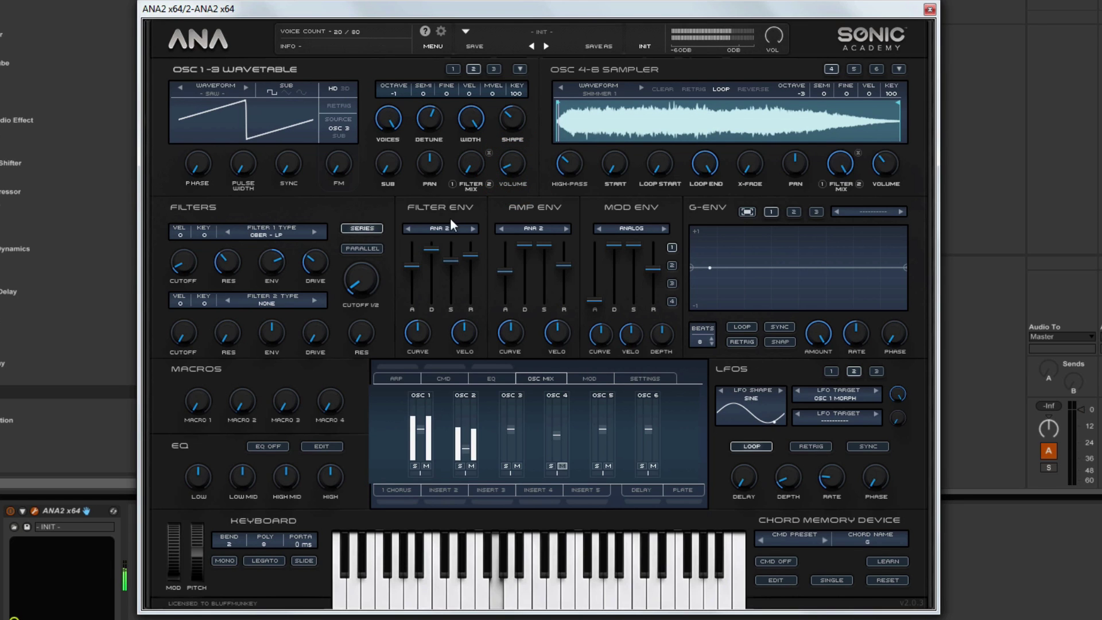
Step: Raise the combined Cutoff 1/2 slightly, trim oscillator 2's volume a little and unmute oscillator 4
left_click_drag(372, 276, 370, 268)
left_click_drag(516, 167, 518, 167)
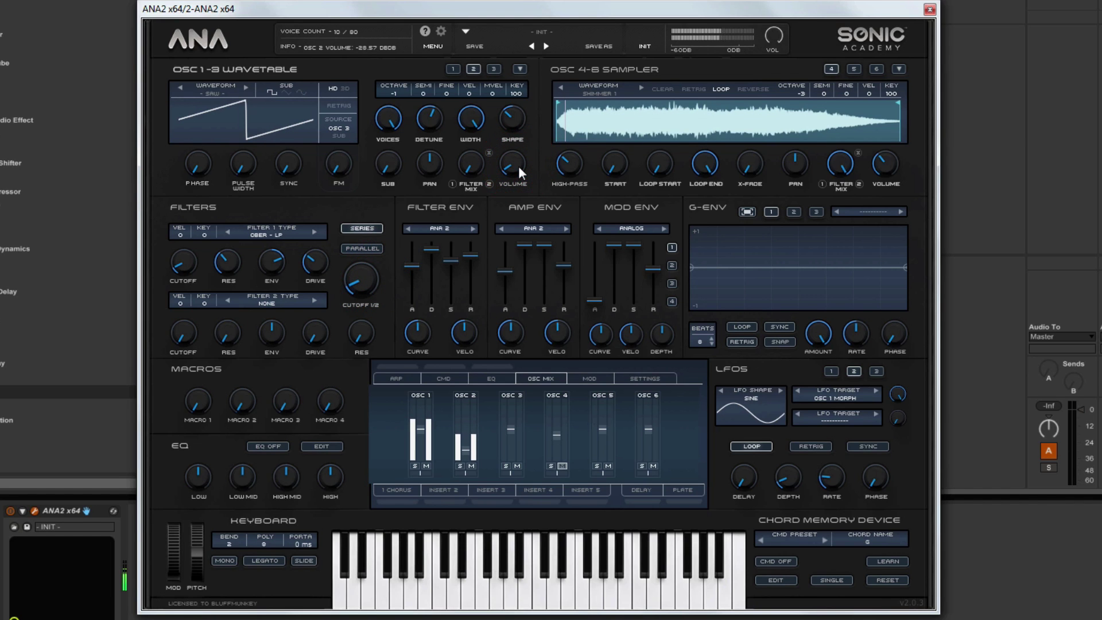
left_click(562, 466)
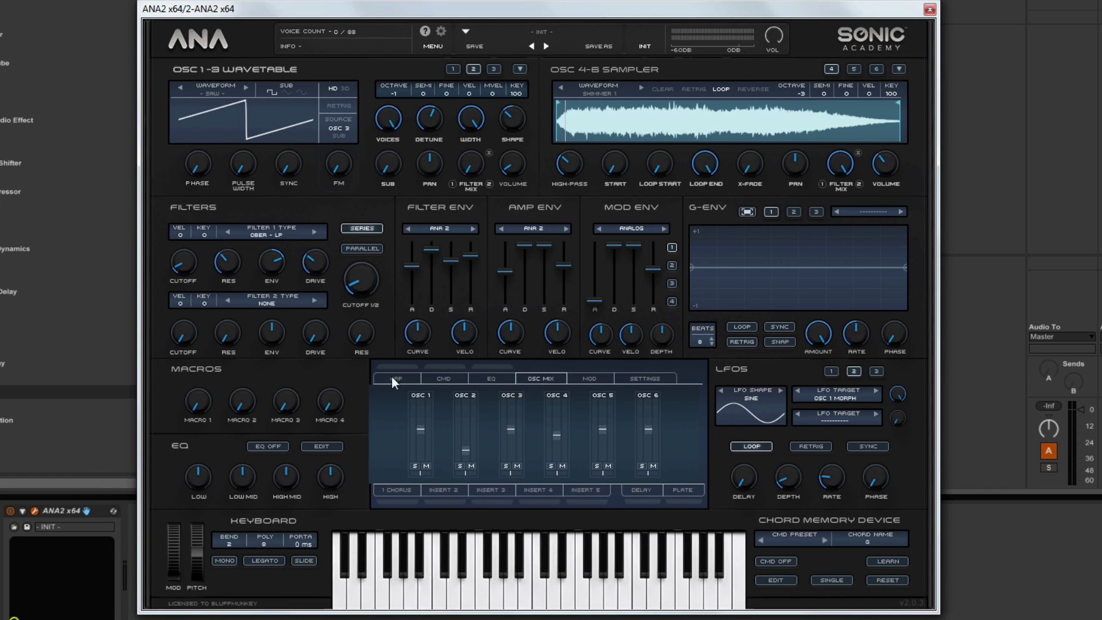
Step: Replace the Delay in the first send effect slot with the Ping-Pong delay
left_click(395, 488)
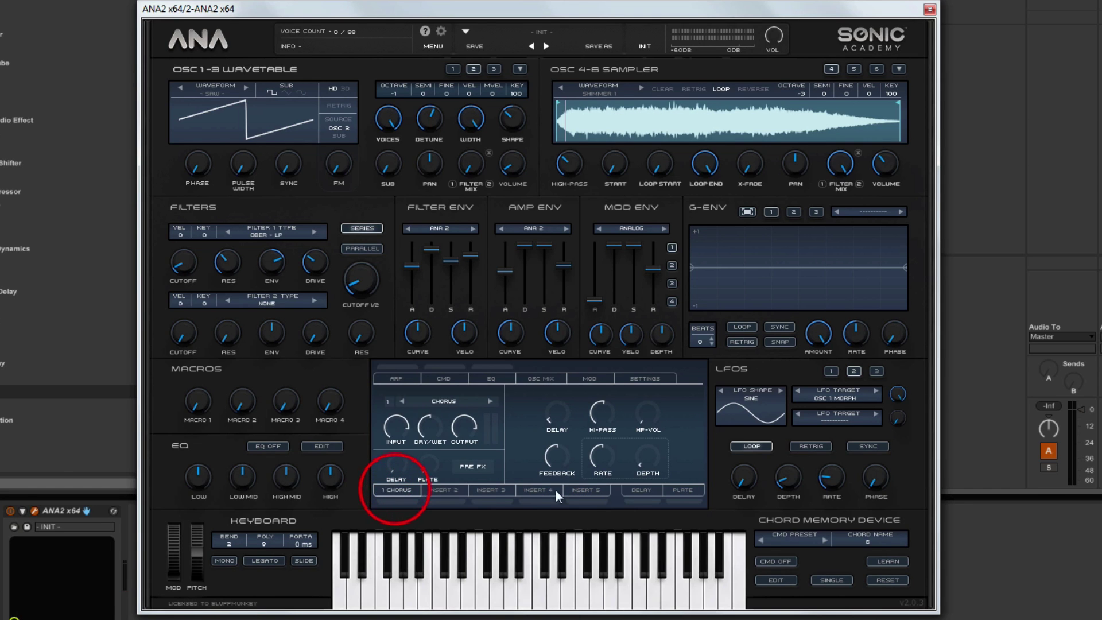
left_click(641, 488)
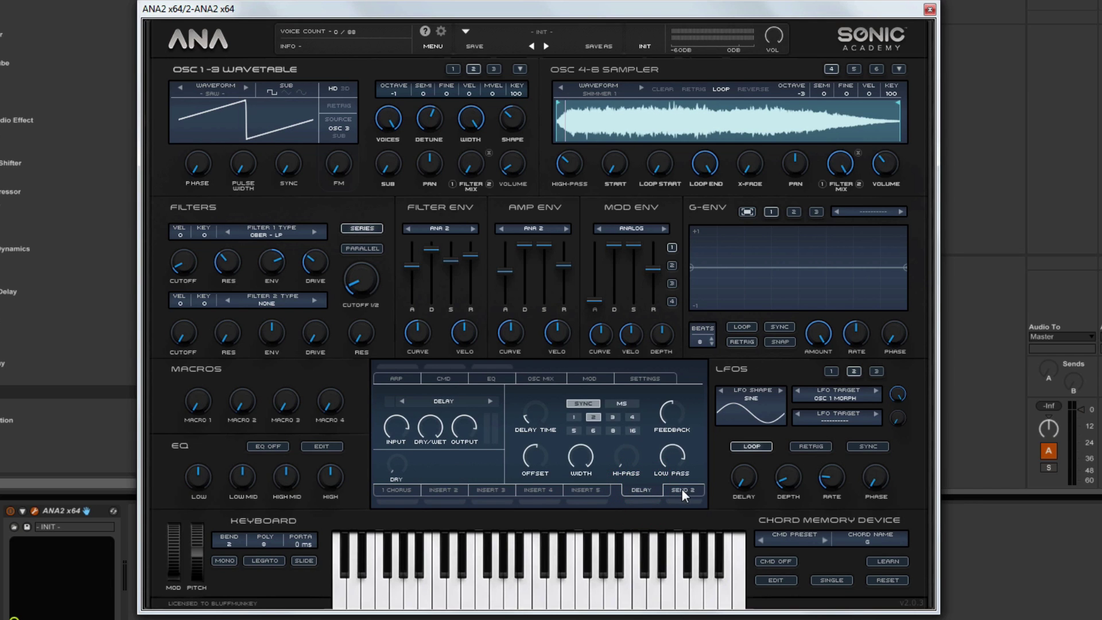
left_click(686, 488)
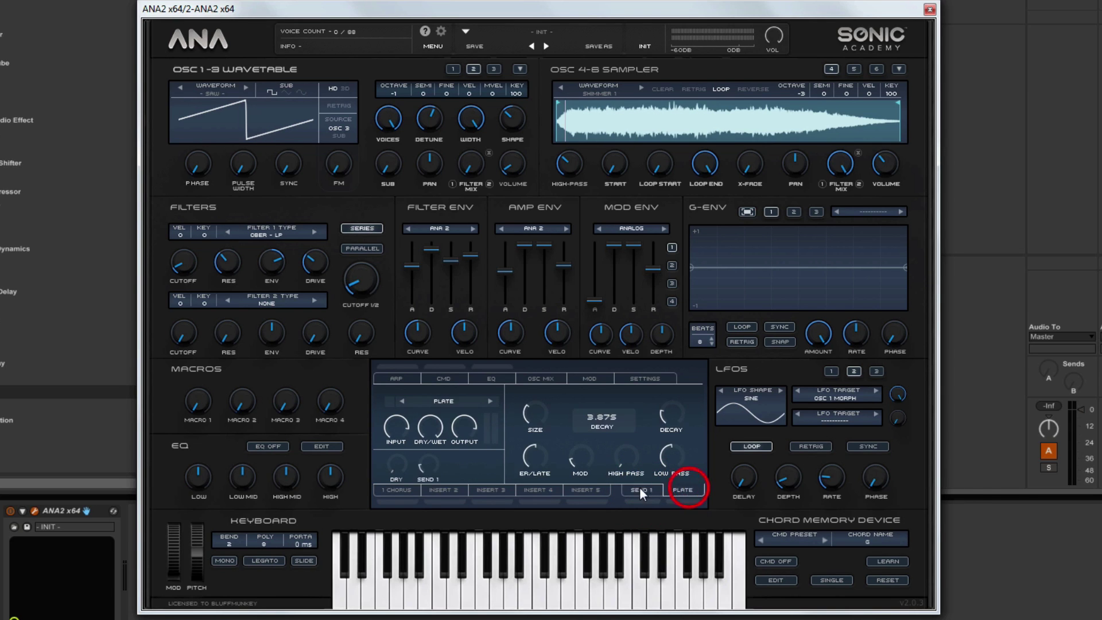
left_click(643, 488)
left_click(425, 400)
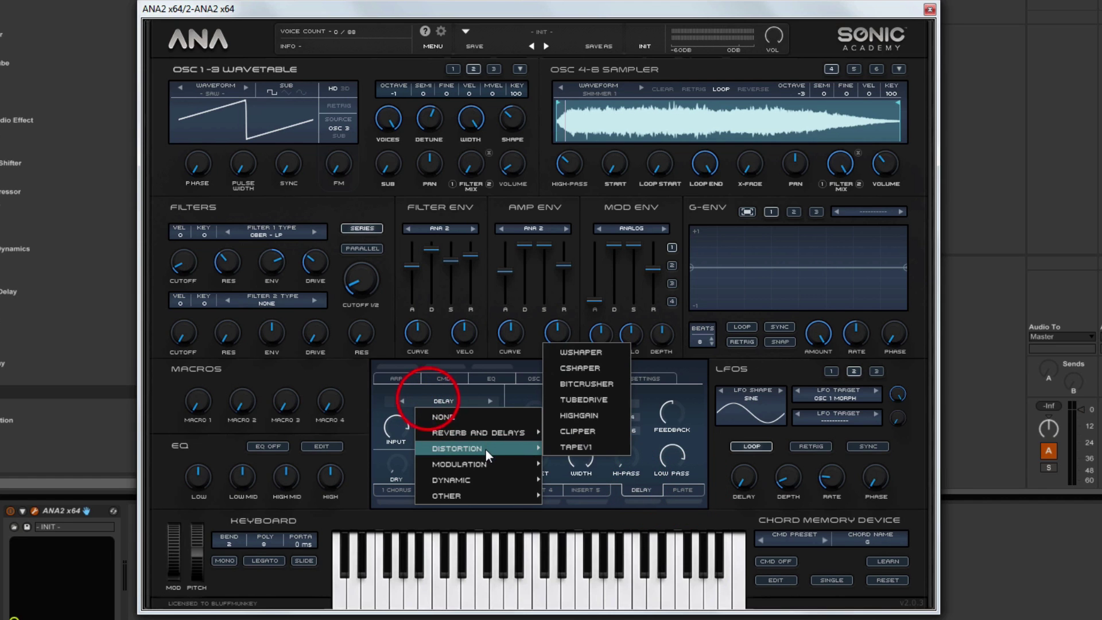
mouse_move(477, 430)
left_click(592, 450)
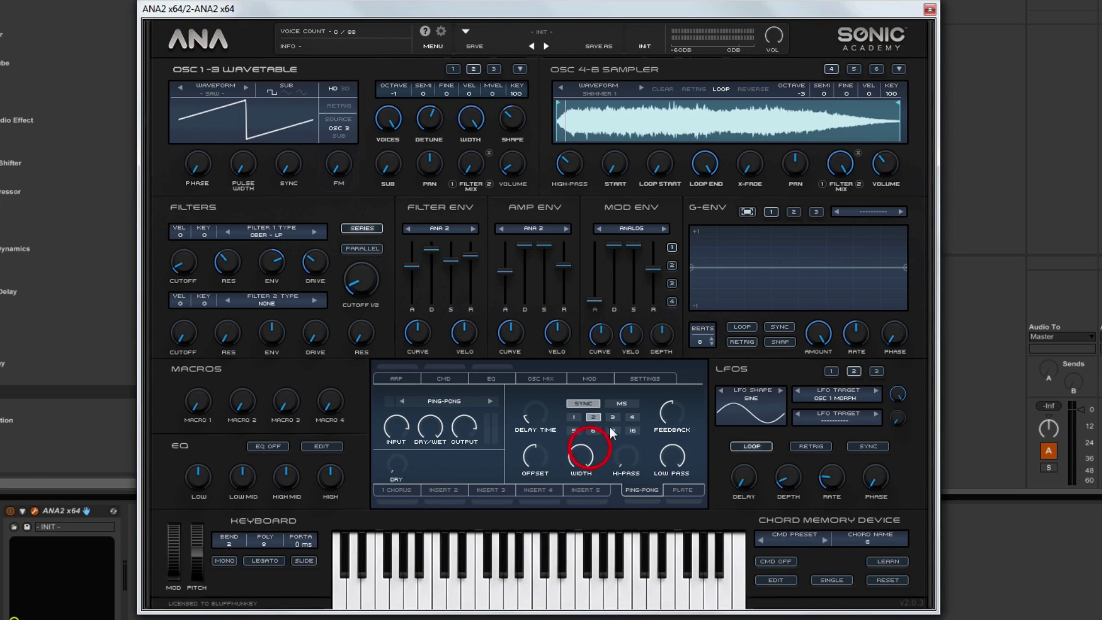
Step: Set the Ping-Pong delay's synced time to 4, adjust its feedback, raise the hi-pass, lower the low-pass slightly and enable it
left_click(629, 414)
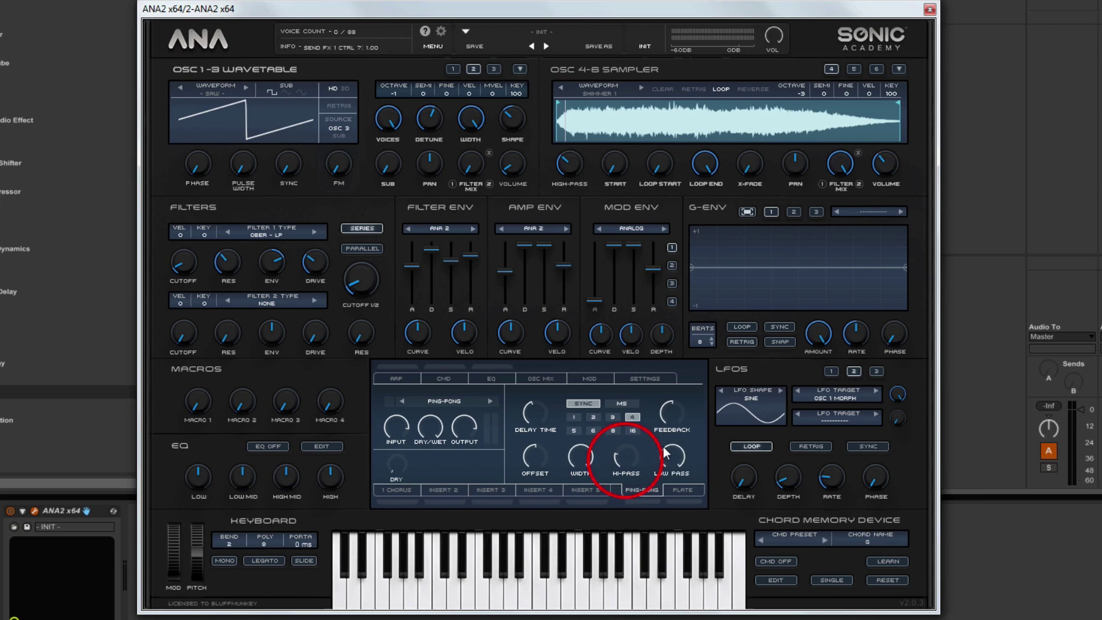
mouse_move(669, 457)
left_mouse_down()
mouse_move(661, 483)
mouse_move(659, 449)
mouse_move(675, 453)
left_mouse_up()
left_click_drag(670, 415, 665, 453)
left_click(639, 497)
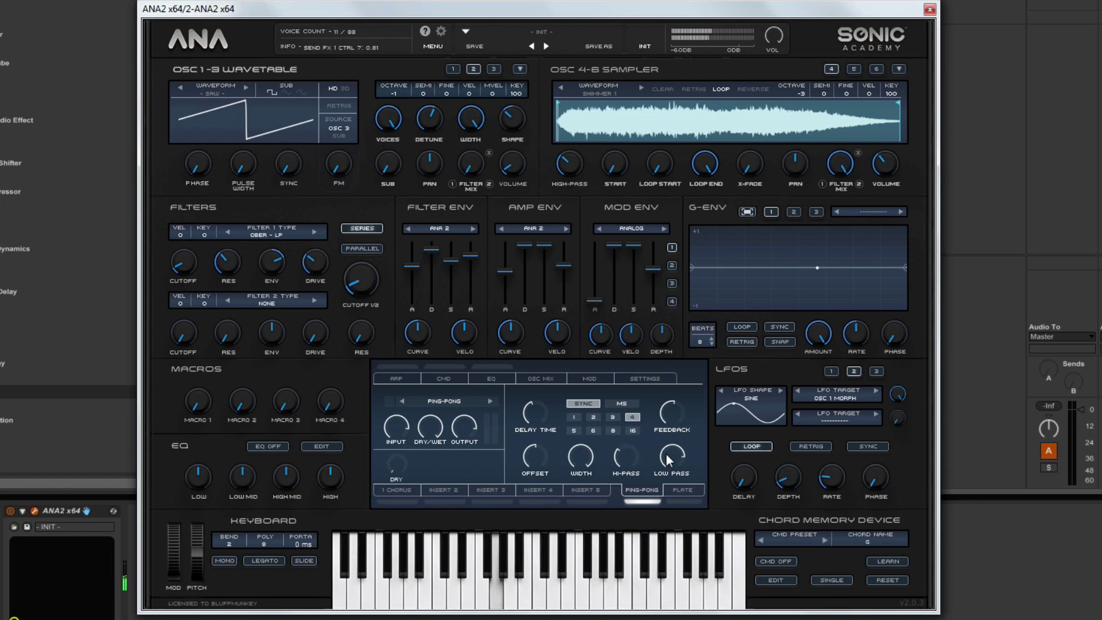
Step: Lower oscillator 4's volume and fine-tune the combined Cutoff 1/2 and LFO 2's rate
left_click_drag(878, 170, 880, 186)
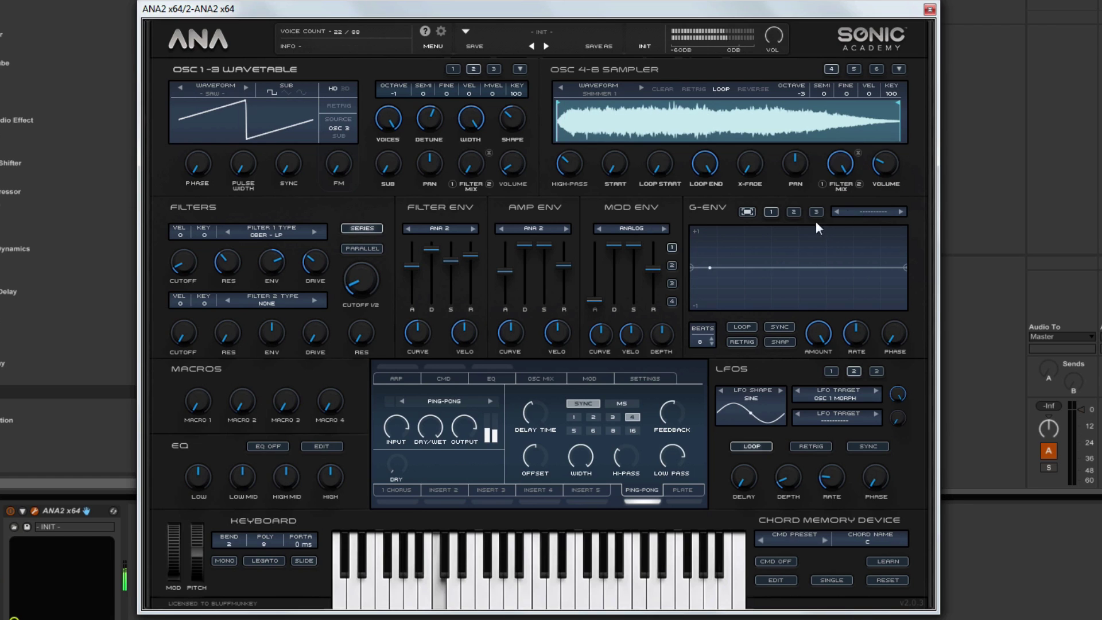
left_click_drag(375, 284, 371, 280)
left_click_drag(831, 474, 829, 476)
Step: Lengthen the Plate reverb's decay to 5.49 s and increase its size
left_click(682, 490)
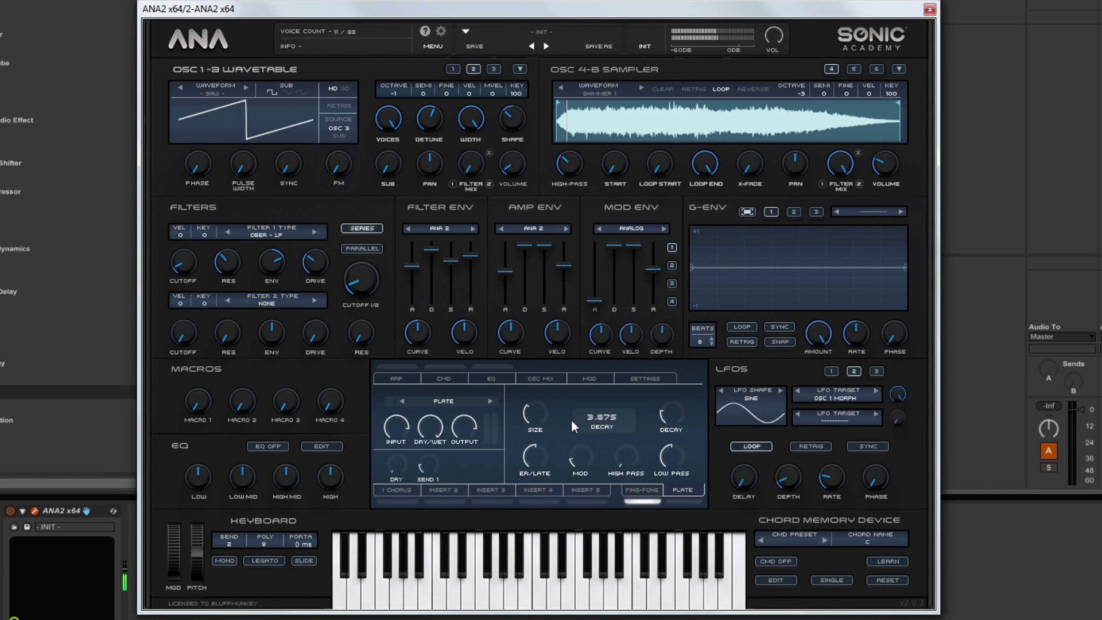
left_click_drag(664, 419, 666, 394)
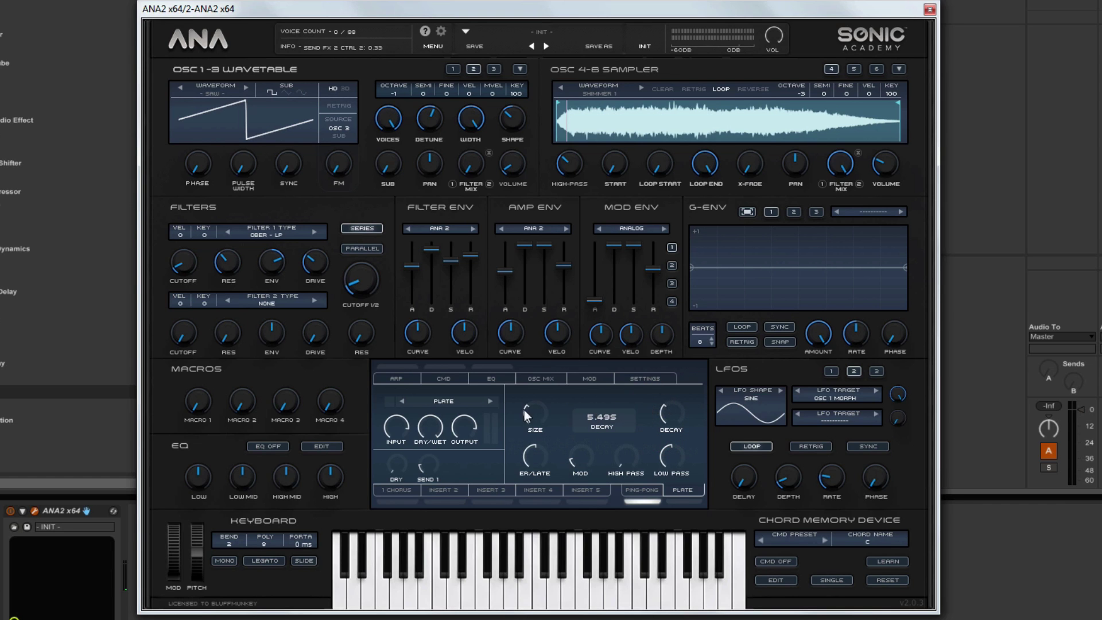
left_click_drag(525, 410, 536, 319)
left_click(535, 413)
Step: Adjust the Plate reverb's ER/Late balance, raise its Mod, High Pass and Low Pass, and enable the effect
left_click(543, 453)
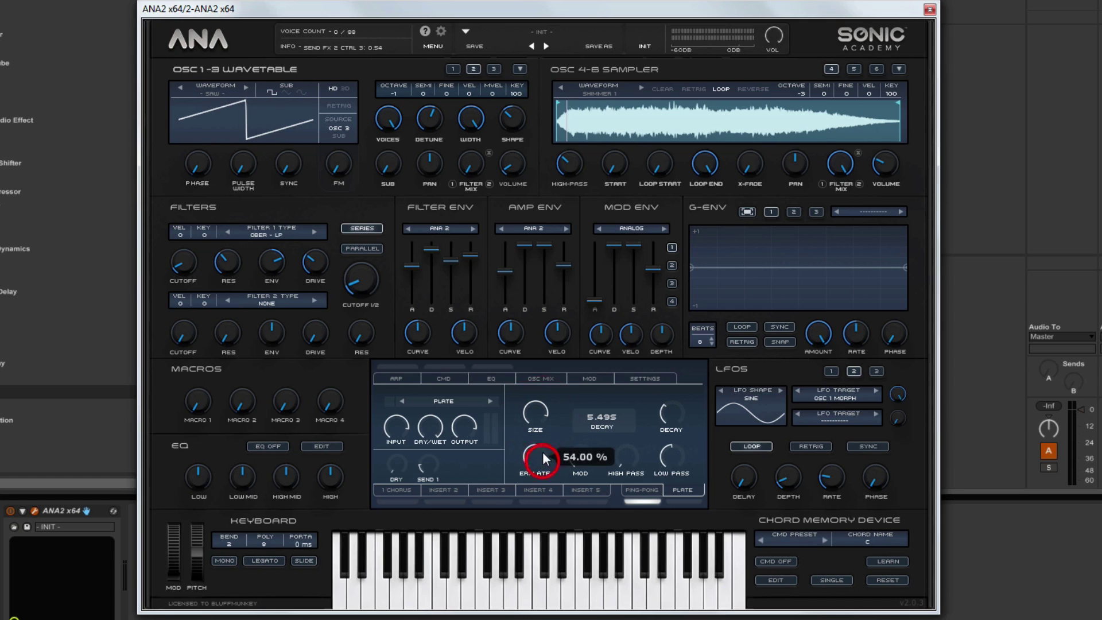
left_click_drag(543, 468, 571, 347)
left_click_drag(583, 458, 616, 397)
left_click_drag(662, 453, 659, 409)
left_click(686, 500)
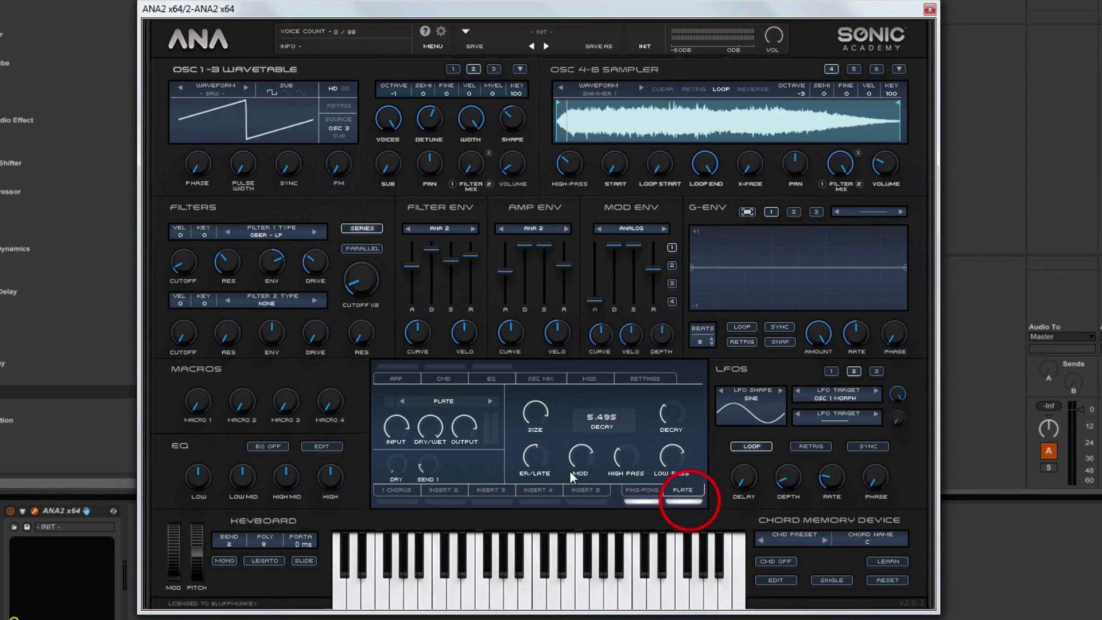